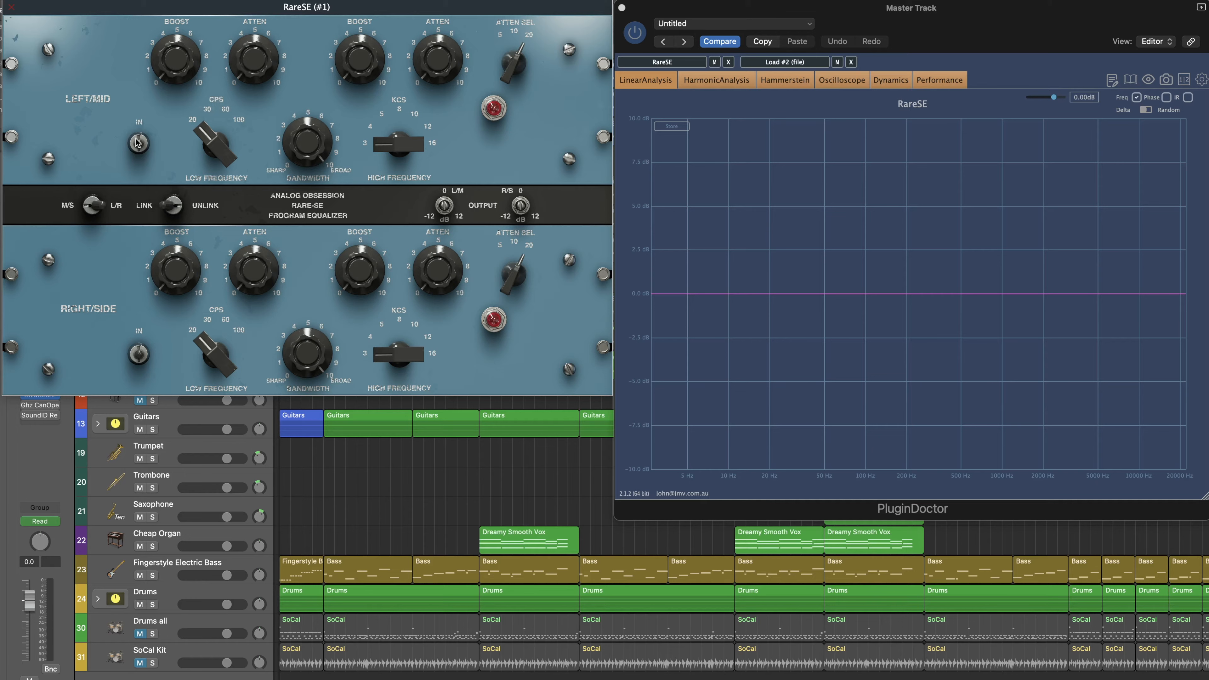
Engage the left/mid EQ section and sweep its low-frequency boost up to 10, returning it to 0
left_click(138, 143)
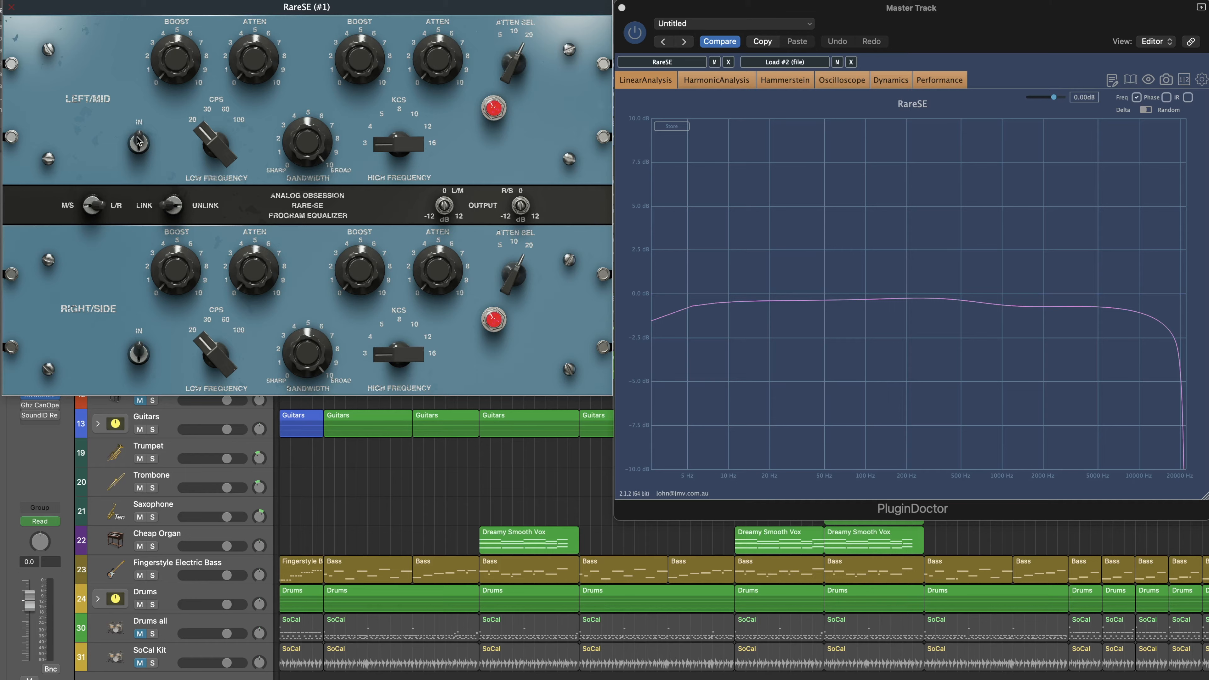
mouse_move(176, 68)
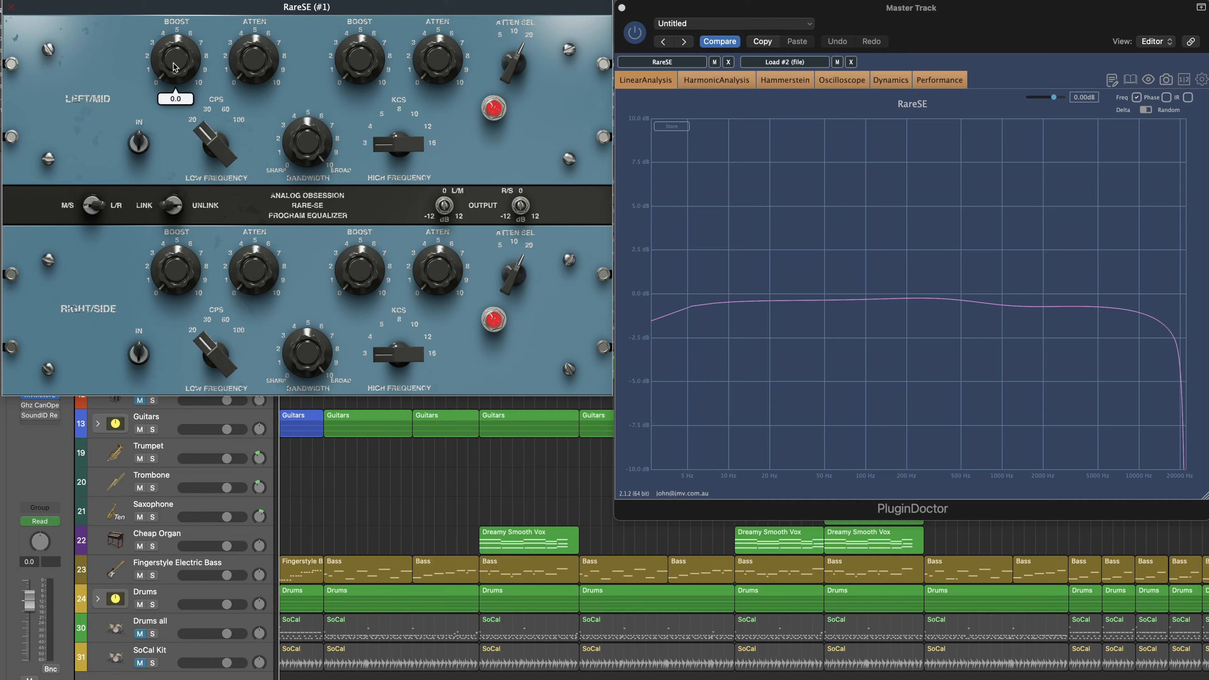
left_click_drag(179, 77, 179, 10)
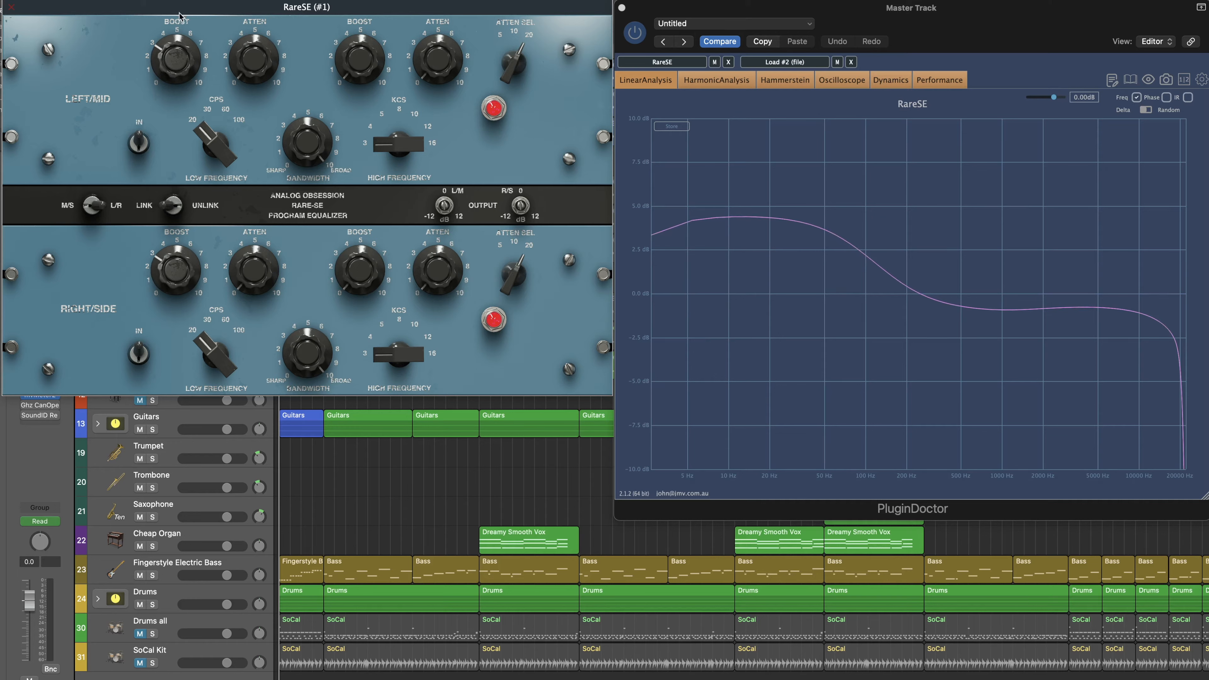
left_click_drag(179, 68, 186, 0)
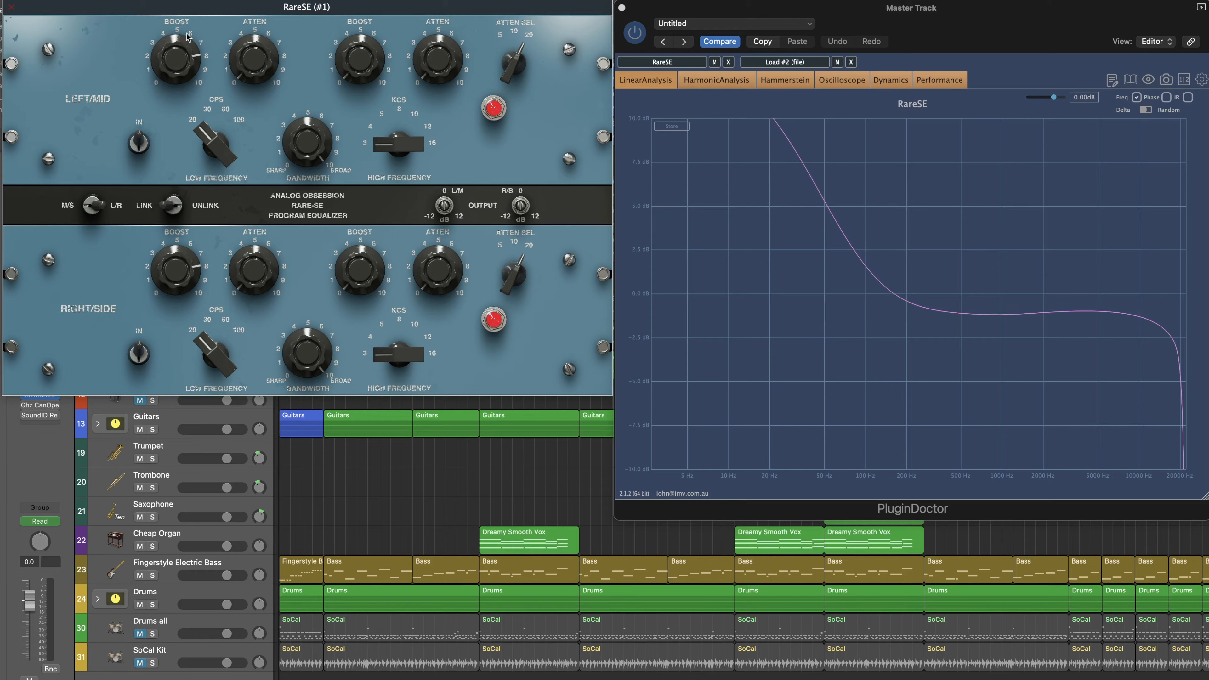
left_click_drag(184, 77, 186, 19)
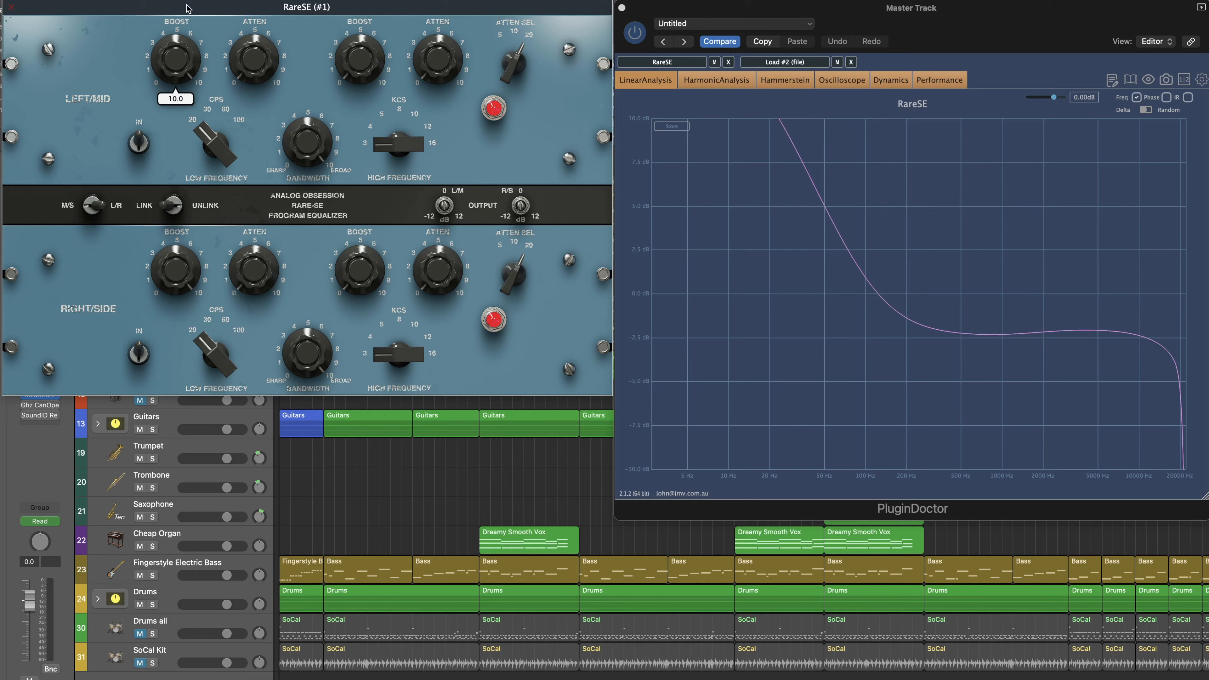
left_click_drag(187, 7, 216, 277)
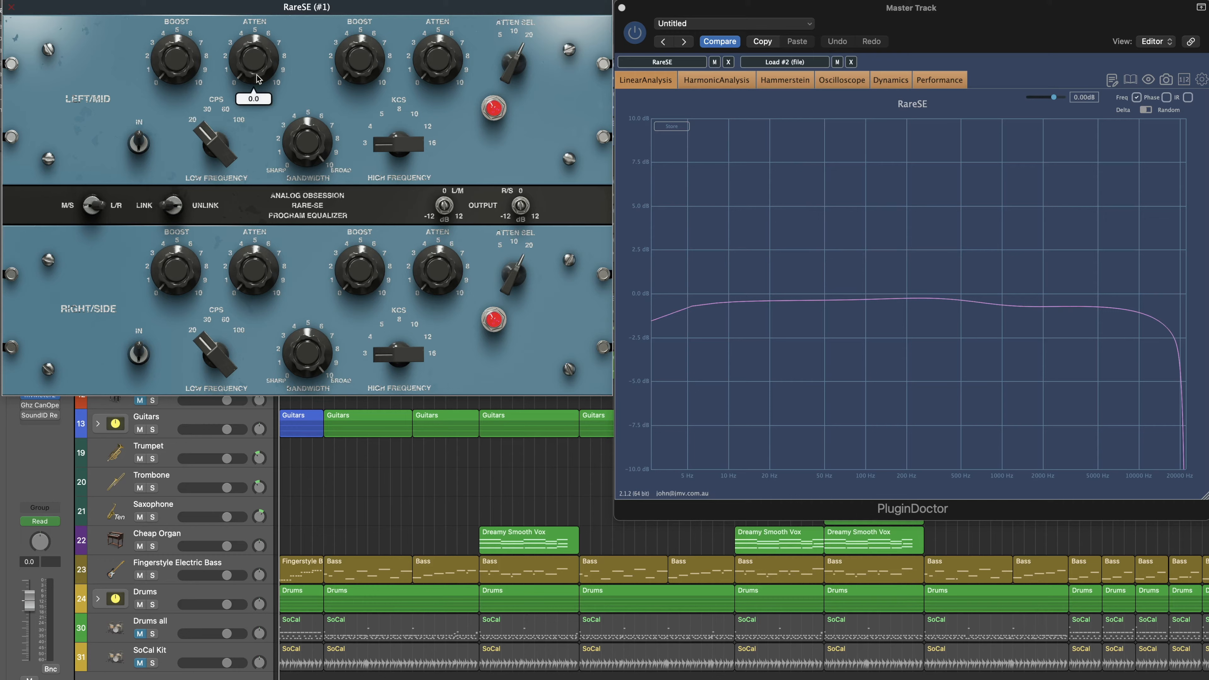
Try a low-frequency boost with the frequency selector at 30 Hz, 60 Hz and 20 Hz, and return the boost to 0
left_click_drag(260, 70, 293, 200)
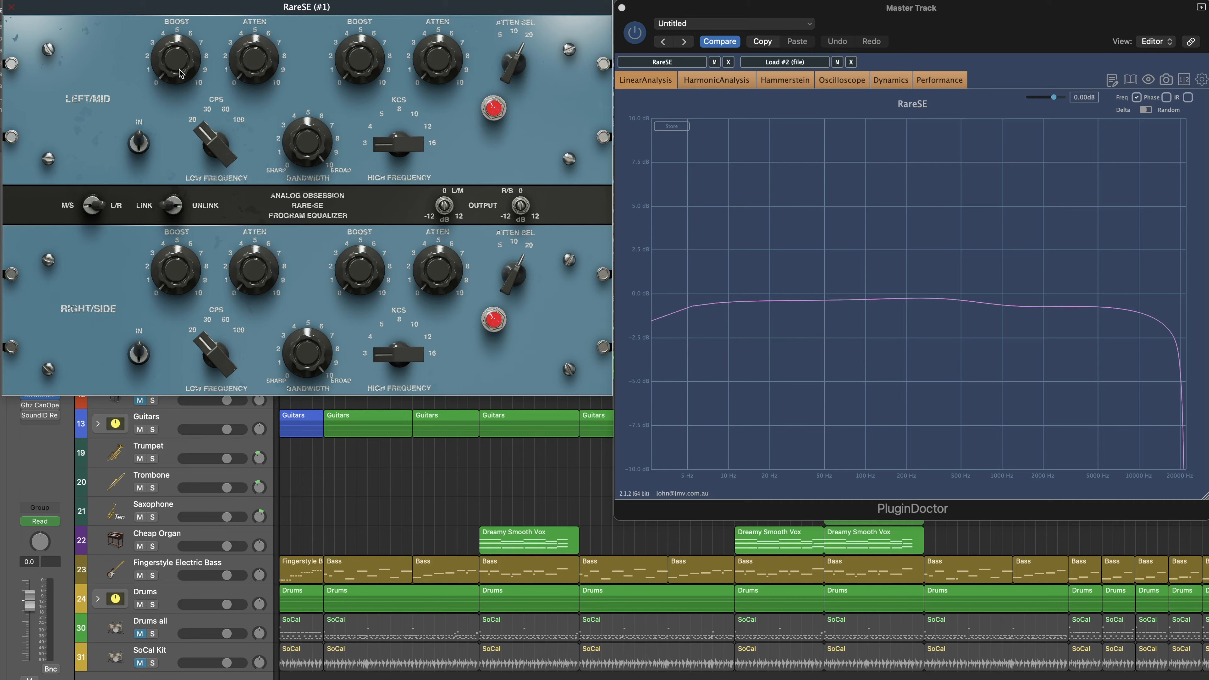
left_click_drag(180, 72, 179, 44)
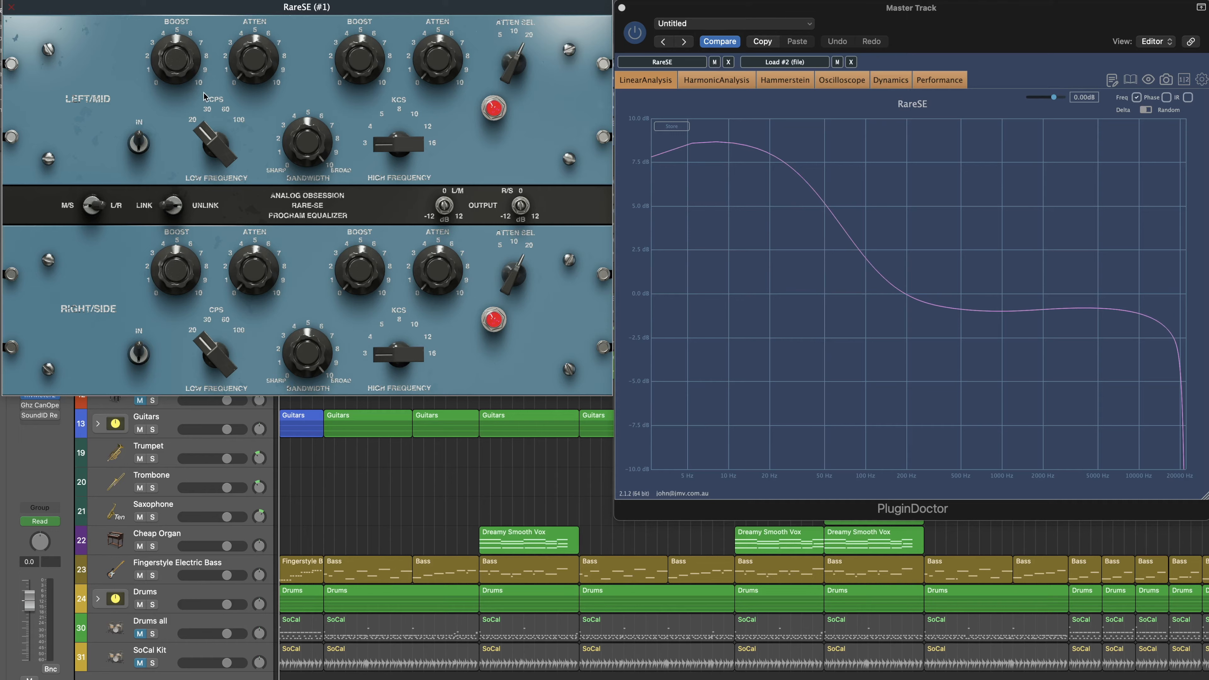
mouse_move(219, 155)
left_click_drag(219, 155, 219, 127)
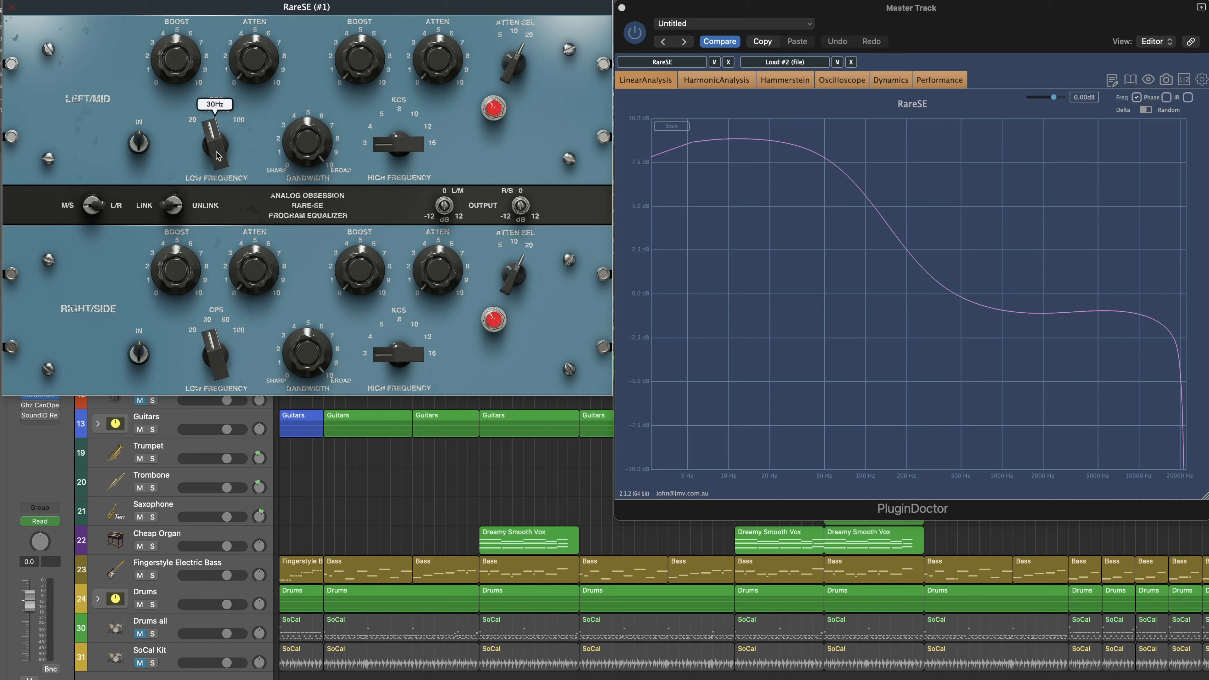
left_click_drag(217, 155, 216, 133)
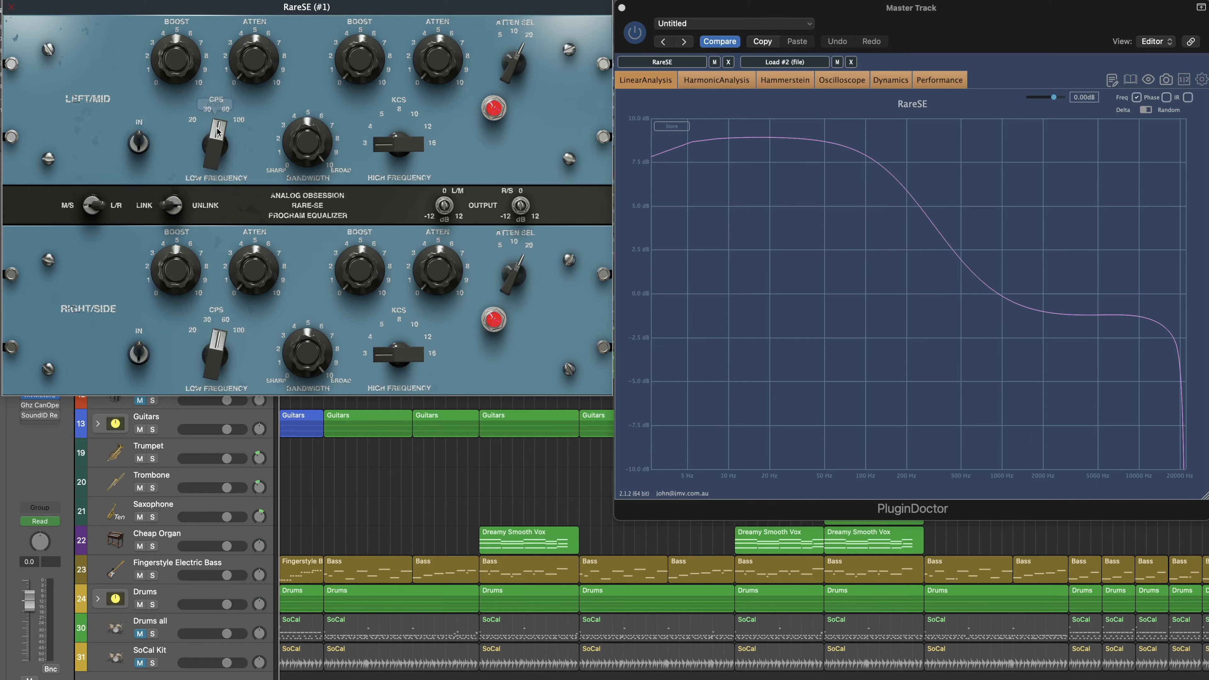
left_click_drag(217, 151, 224, 177)
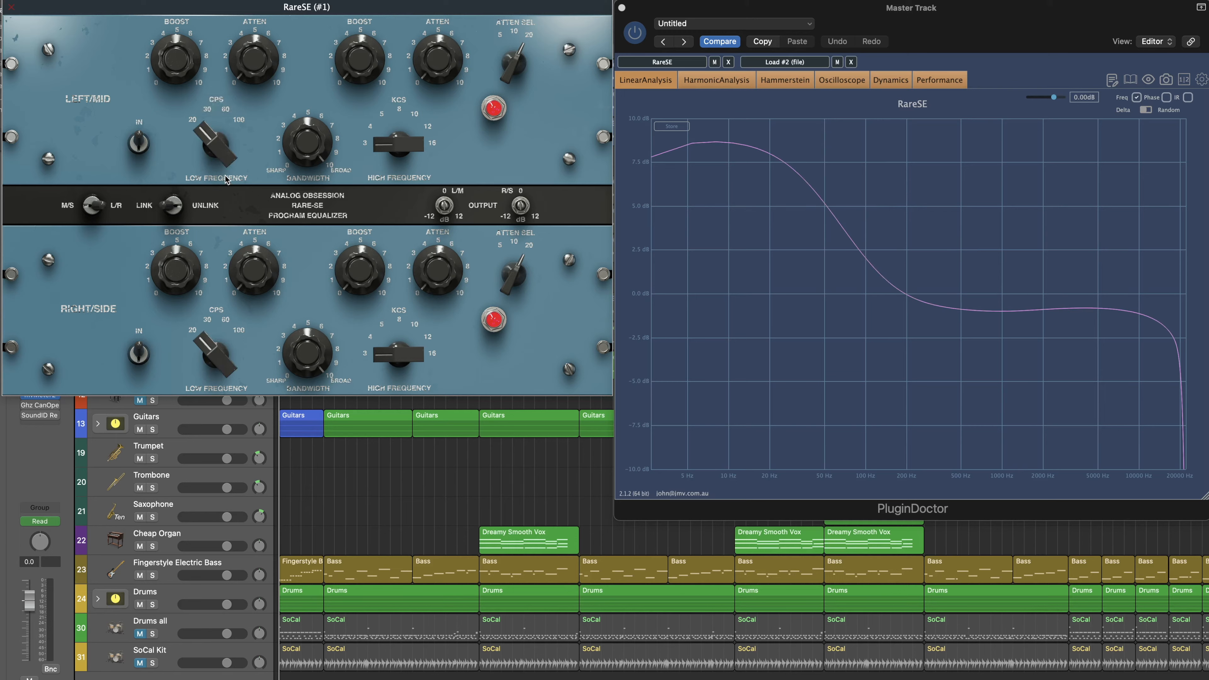
mouse_move(184, 58)
left_click_drag(177, 55, 209, 185)
Set the low-frequency attenuation to 2.5, try the low-frequency selector with it, and reset the attenuation to 0
mouse_move(258, 72)
left_click_drag(257, 77, 257, 51)
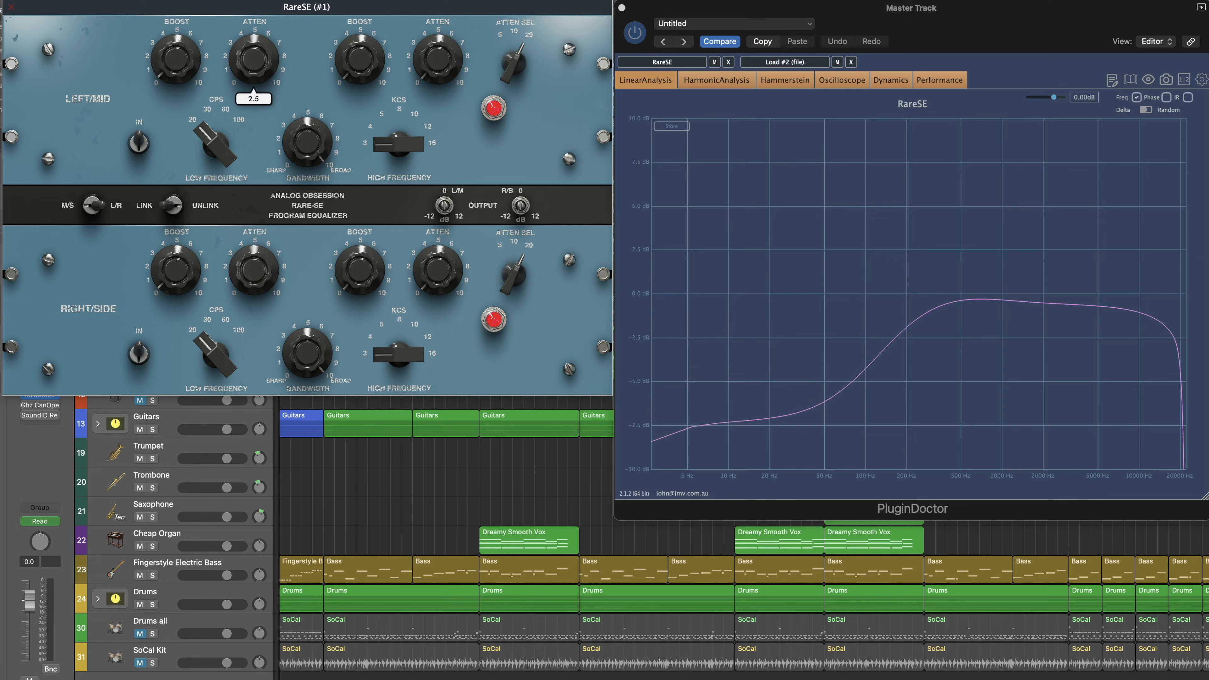
mouse_move(226, 160)
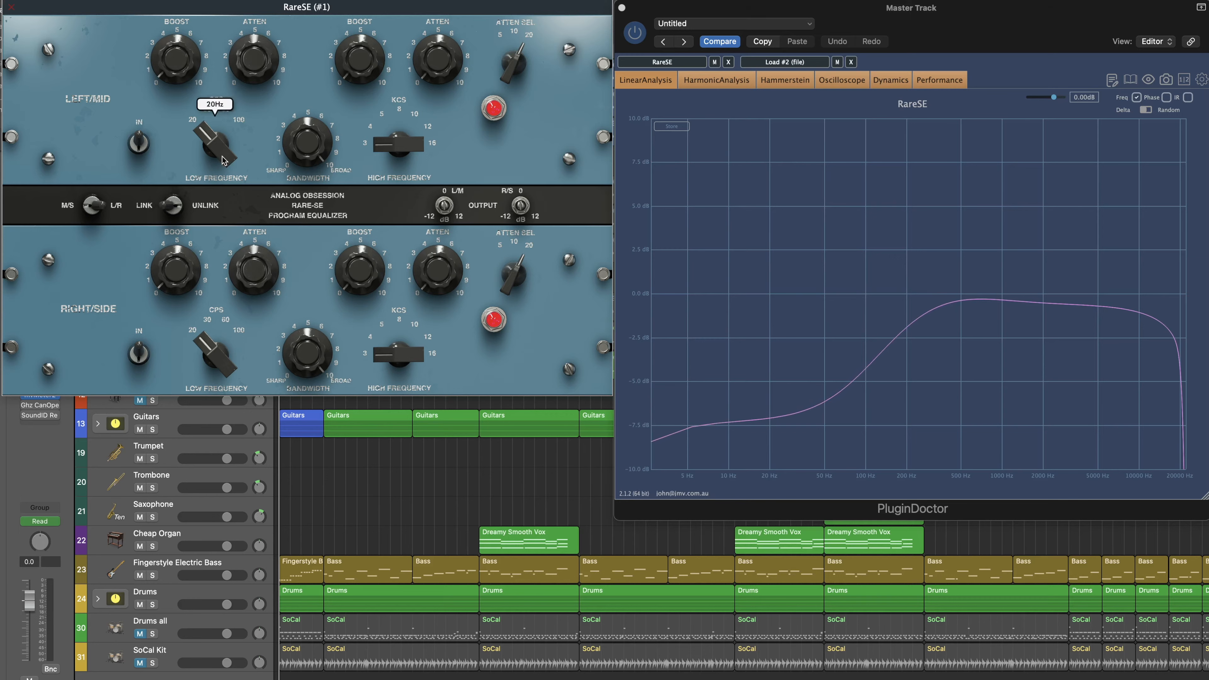
mouse_move(224, 161)
left_mouse_down()
mouse_move(225, 93)
mouse_move(229, 148)
left_mouse_up()
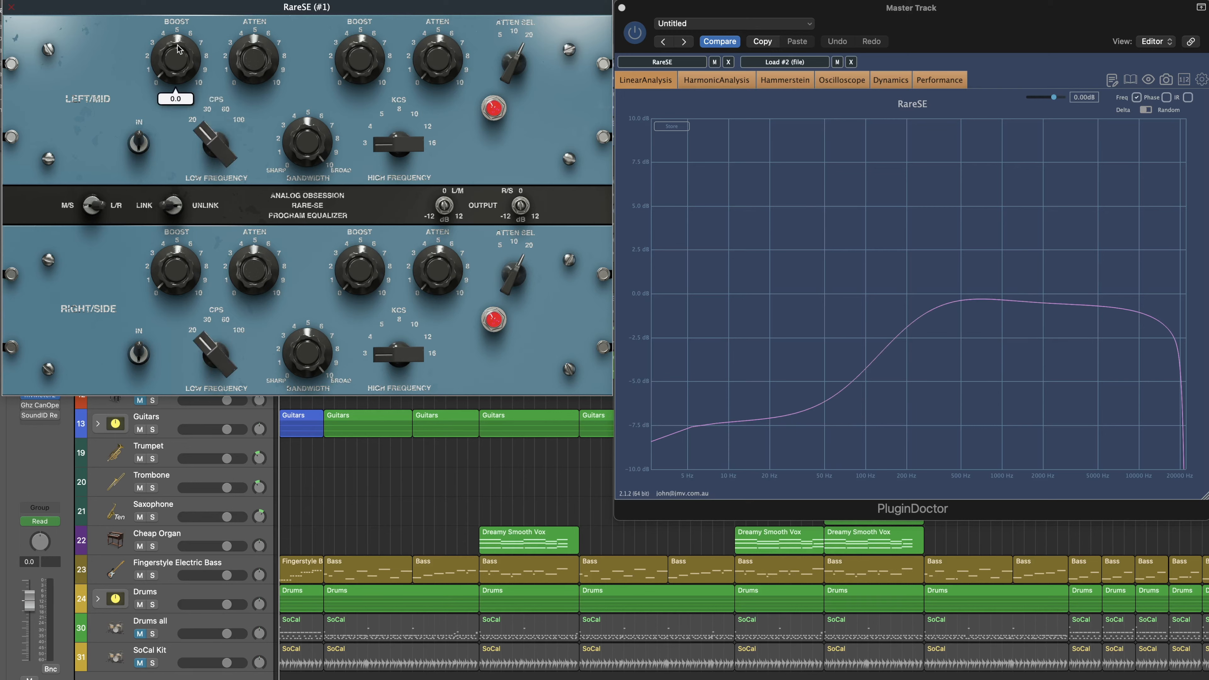
double_click(250, 46)
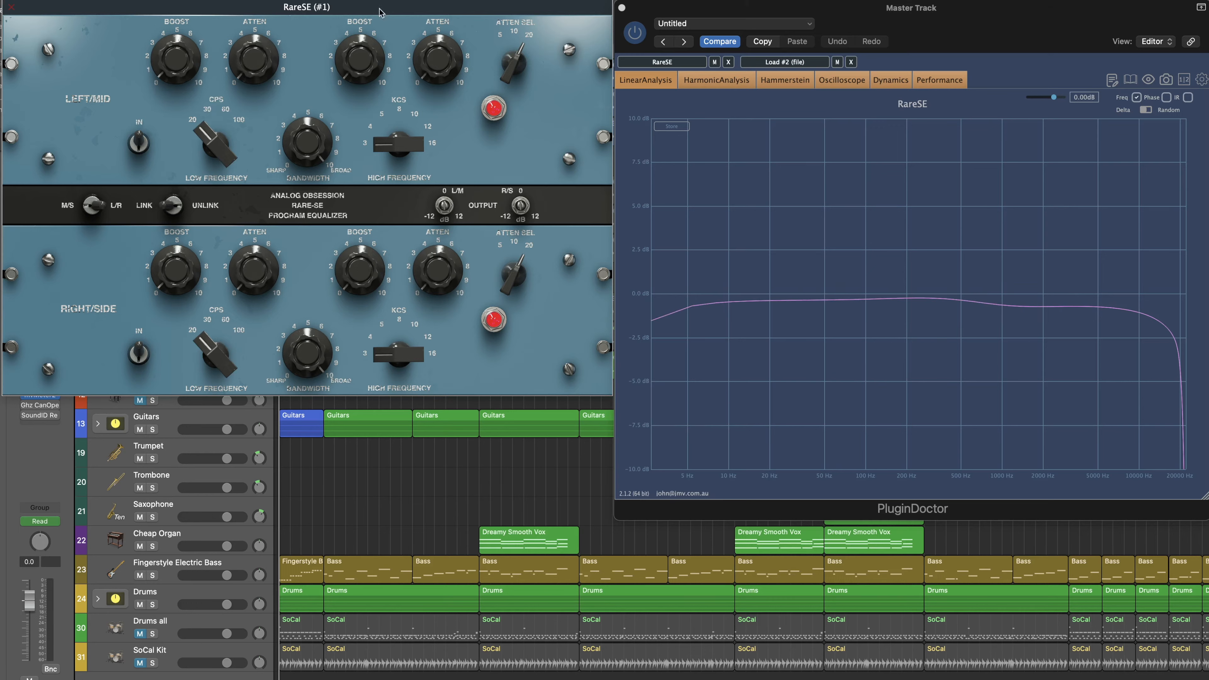
Raise the high-frequency boost to 5.0, try the high-frequency selector ending on 3 kHz, and reset the boost to 0
mouse_move(380, 141)
mouse_move(366, 72)
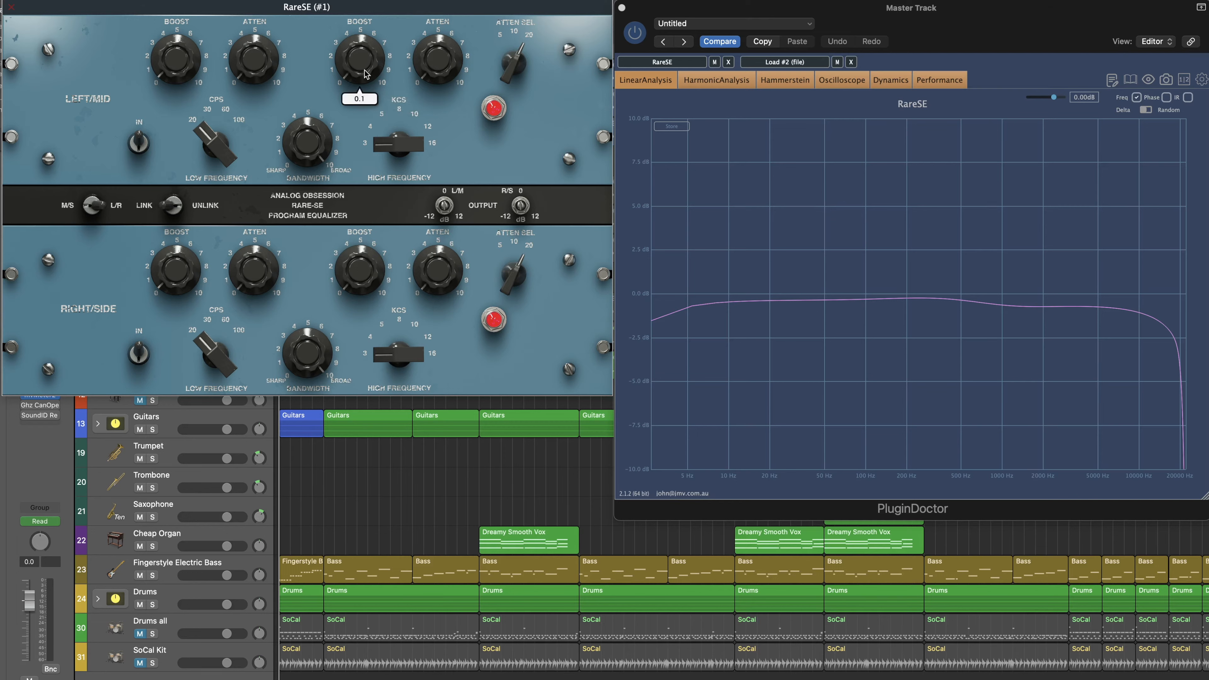
left_click_drag(365, 71, 370, 6)
mouse_move(359, 63)
left_click_drag(359, 63, 361, 53)
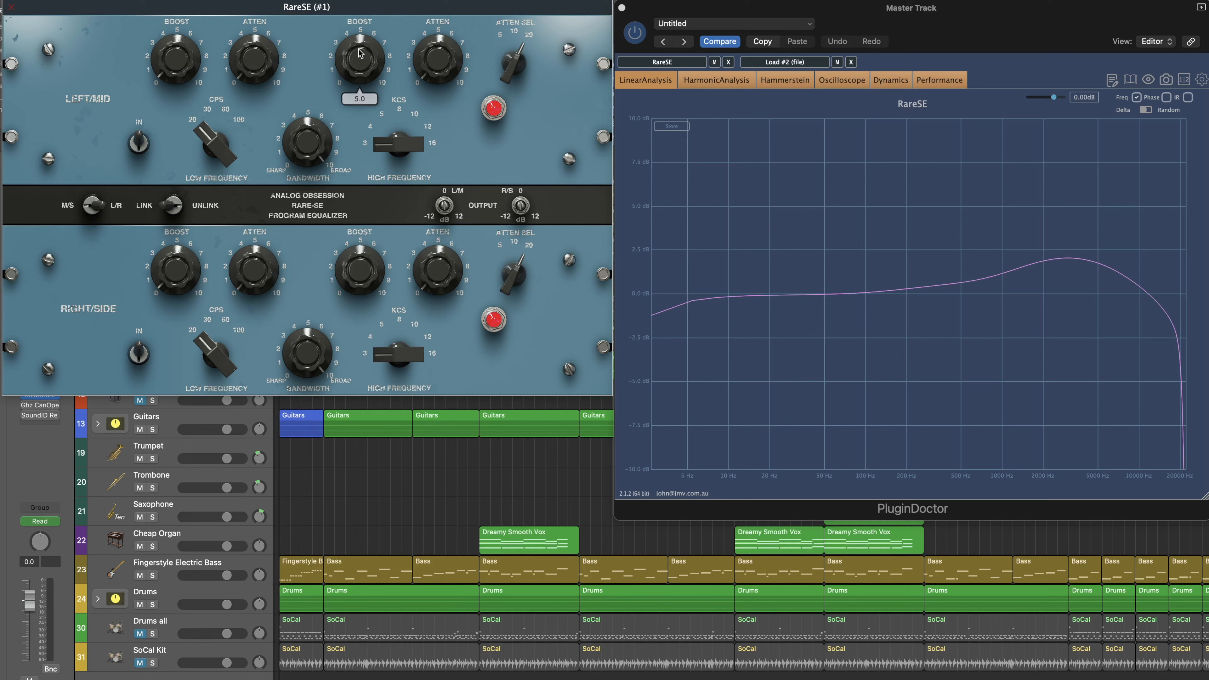
mouse_move(395, 134)
mouse_move(400, 149)
left_mouse_down()
mouse_move(399, 91)
mouse_move(398, 137)
left_mouse_up()
mouse_move(376, 46)
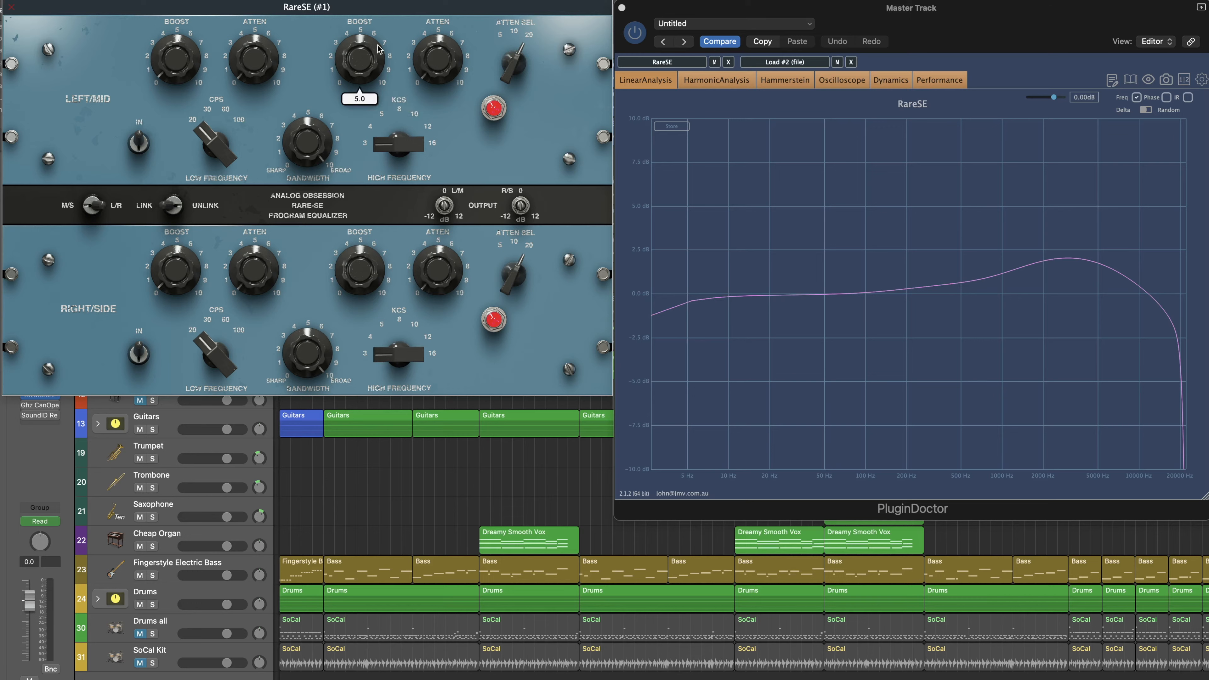
double_click(356, 48)
Raise the high-frequency attenuation, try the high-frequency selector against it, and return the attenuation to 0
mouse_move(423, 82)
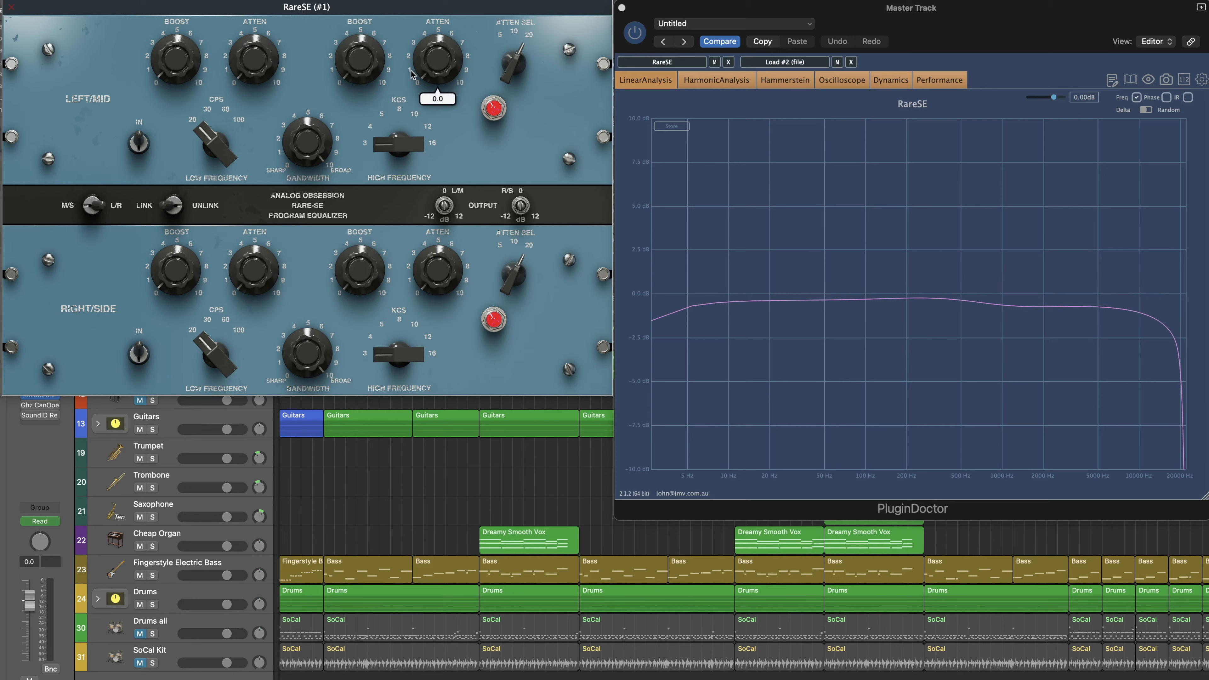
left_click_drag(440, 76, 441, 24)
mouse_move(402, 151)
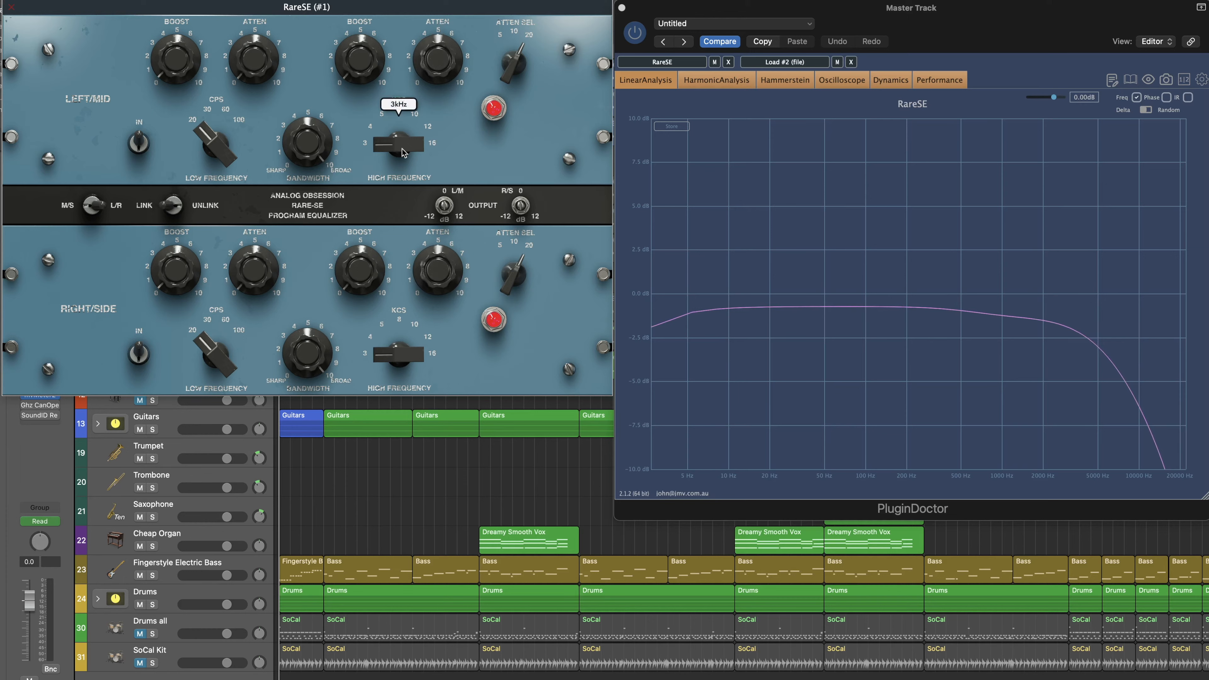
left_click_drag(402, 150, 413, 126)
left_click_drag(438, 52, 443, 224)
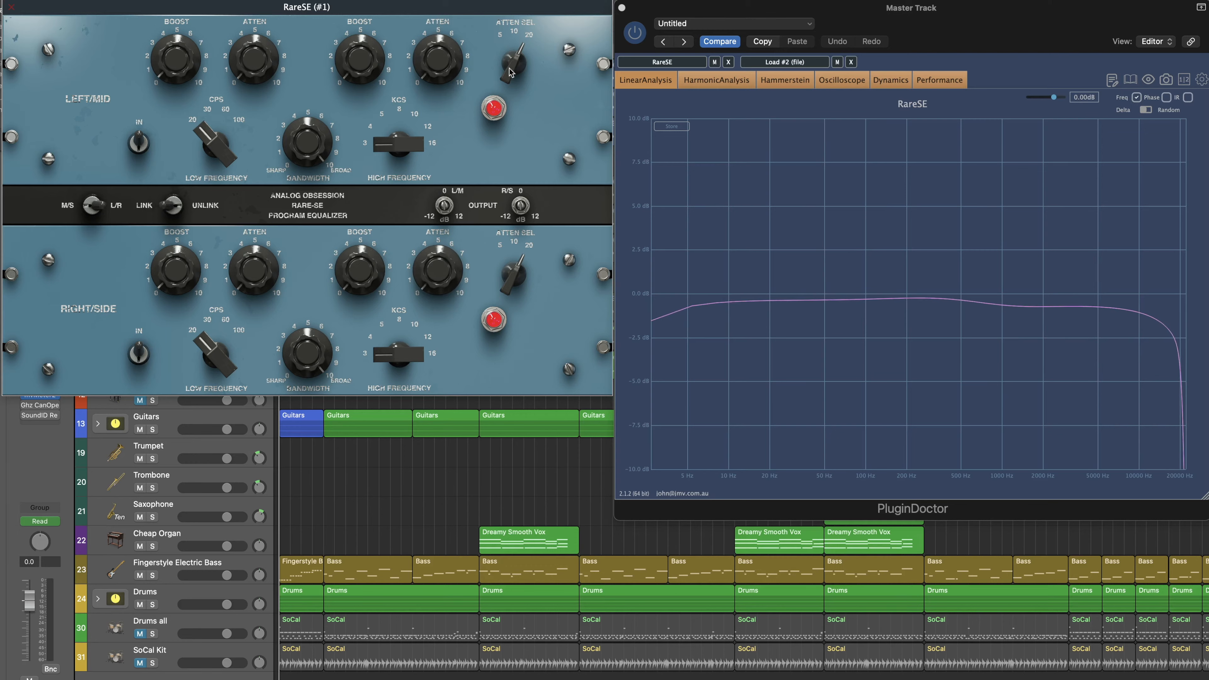
Step the attenuation selector through 10 kHz and 5 kHz back to 20 kHz, trying high-frequency attenuation and returning it to 0
mouse_move(508, 68)
left_mouse_down()
mouse_move(513, 56)
mouse_move(515, 66)
left_mouse_up()
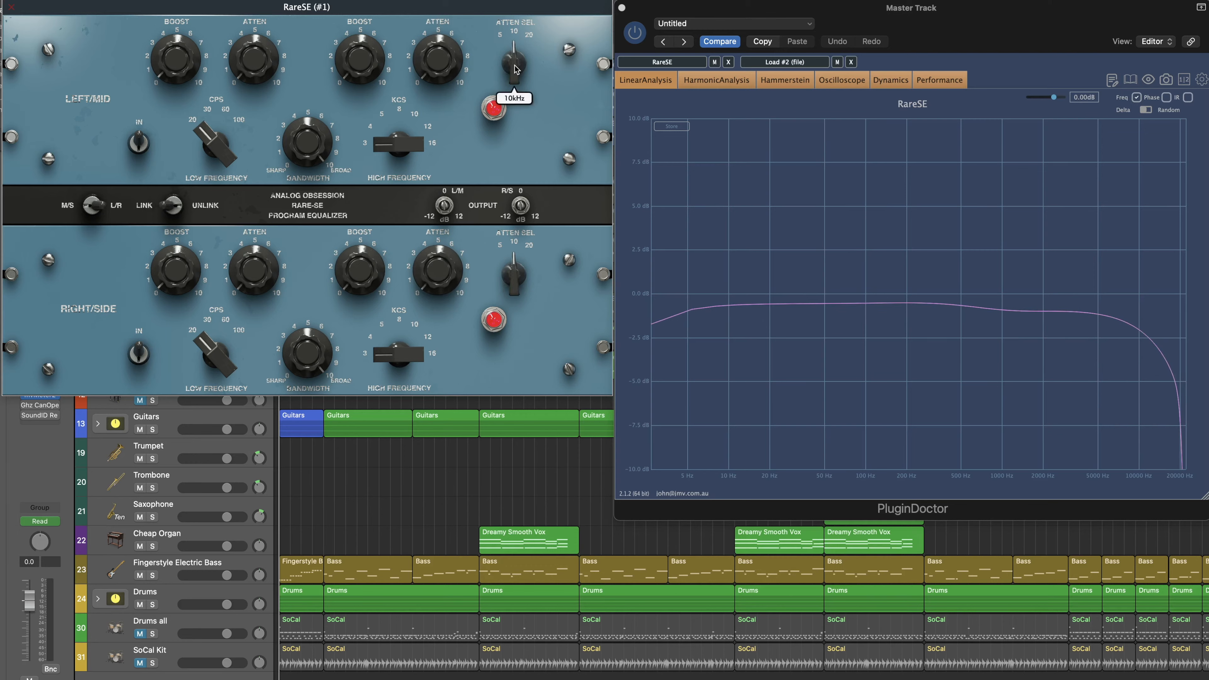
left_click_drag(442, 61, 483, 125)
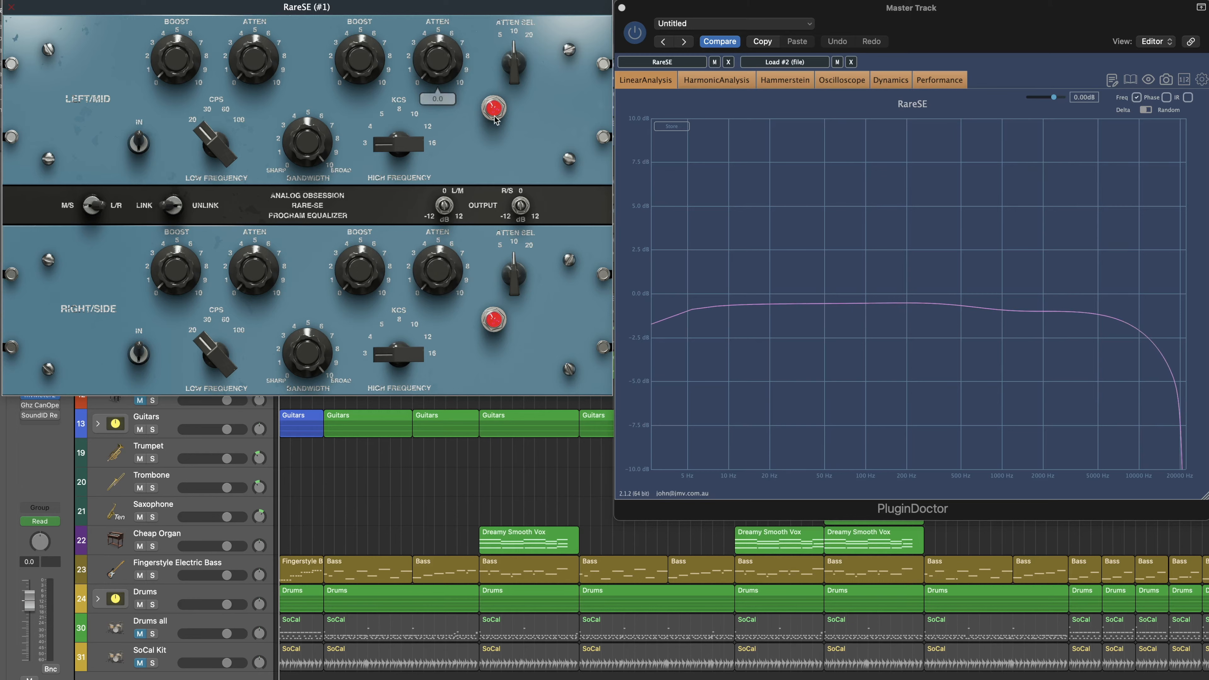
mouse_move(512, 50)
left_click_drag(513, 50, 447, 143)
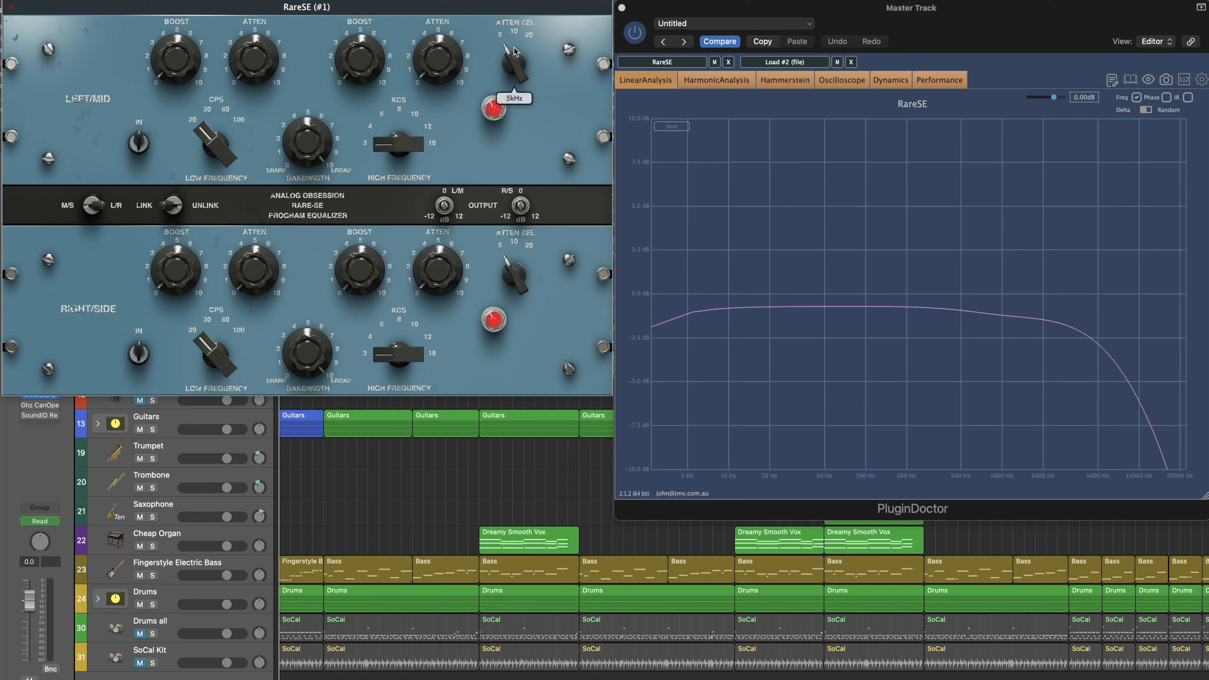
left_click_drag(514, 51, 515, 33)
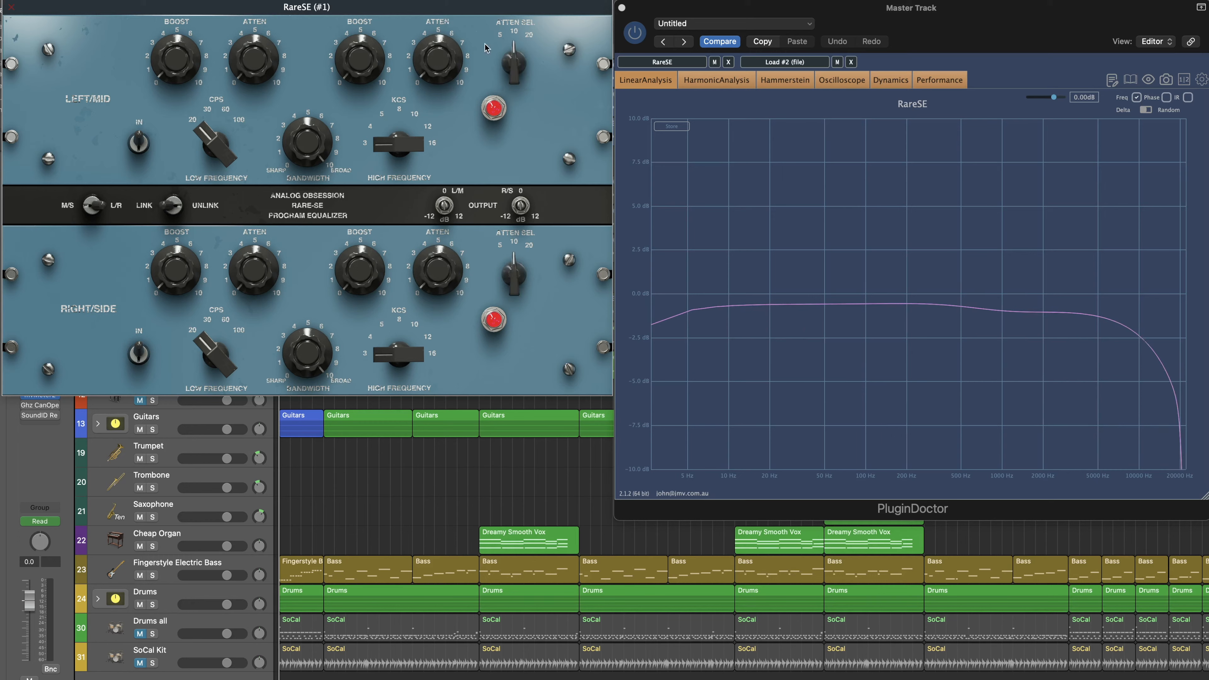
left_click_drag(517, 52, 518, 39)
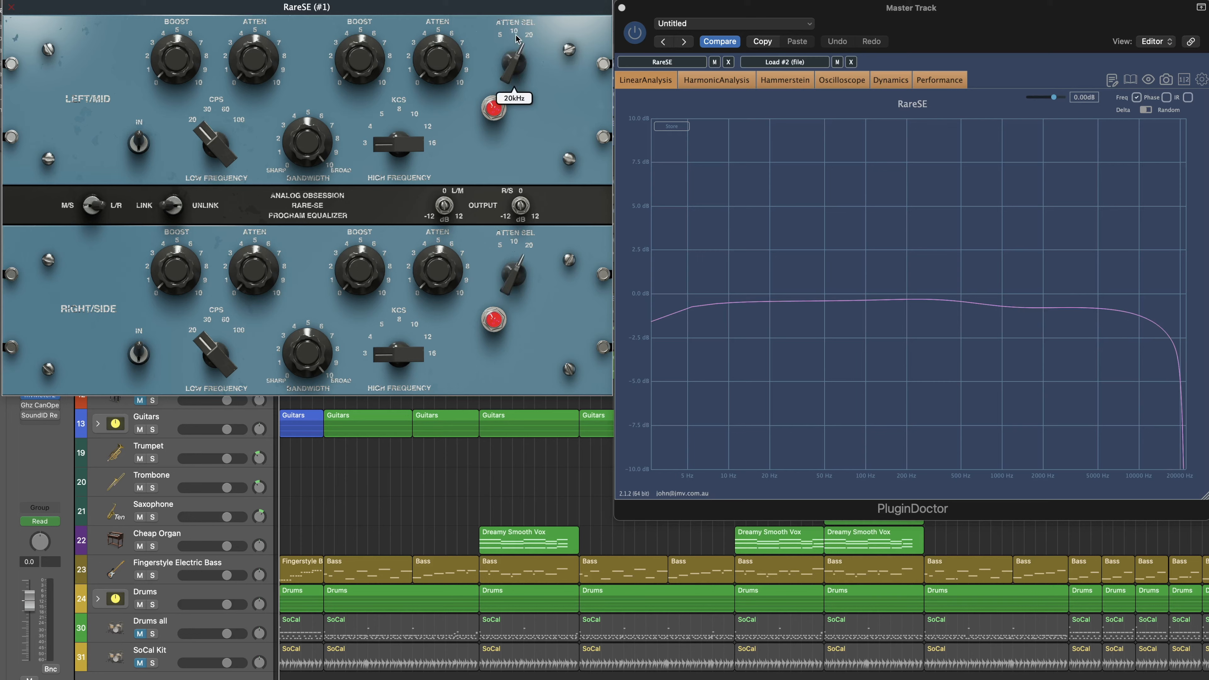
left_click_drag(448, 78, 447, 16)
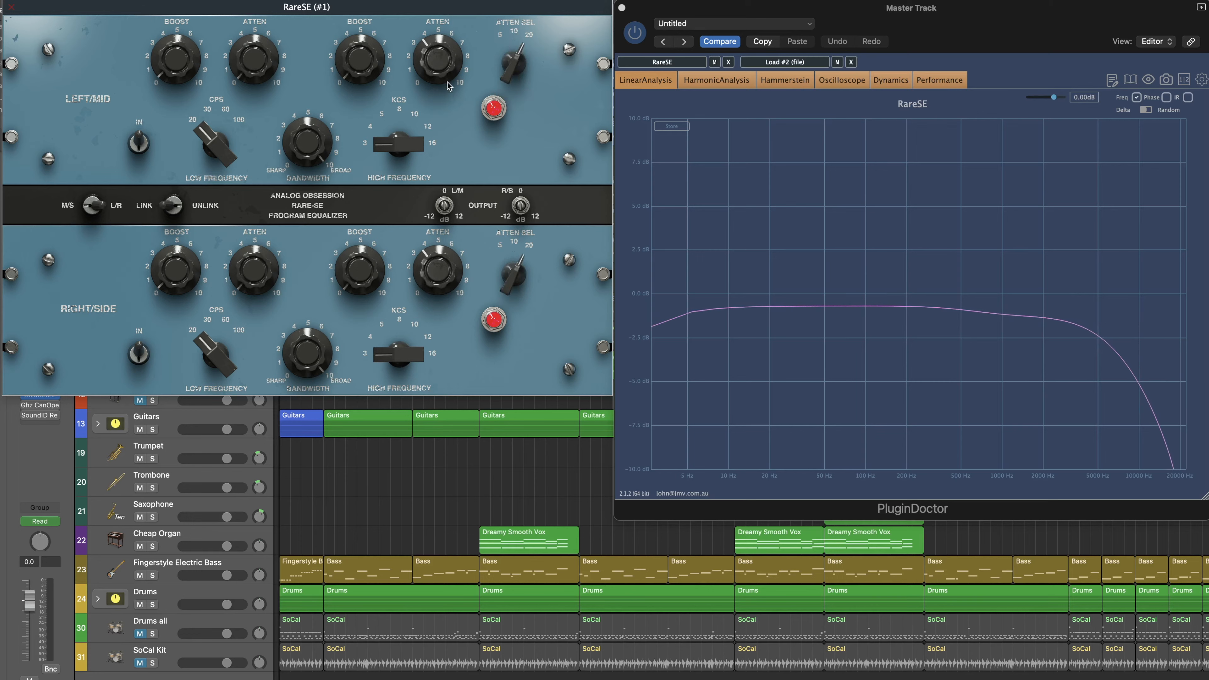
left_click_drag(442, 75, 459, 230)
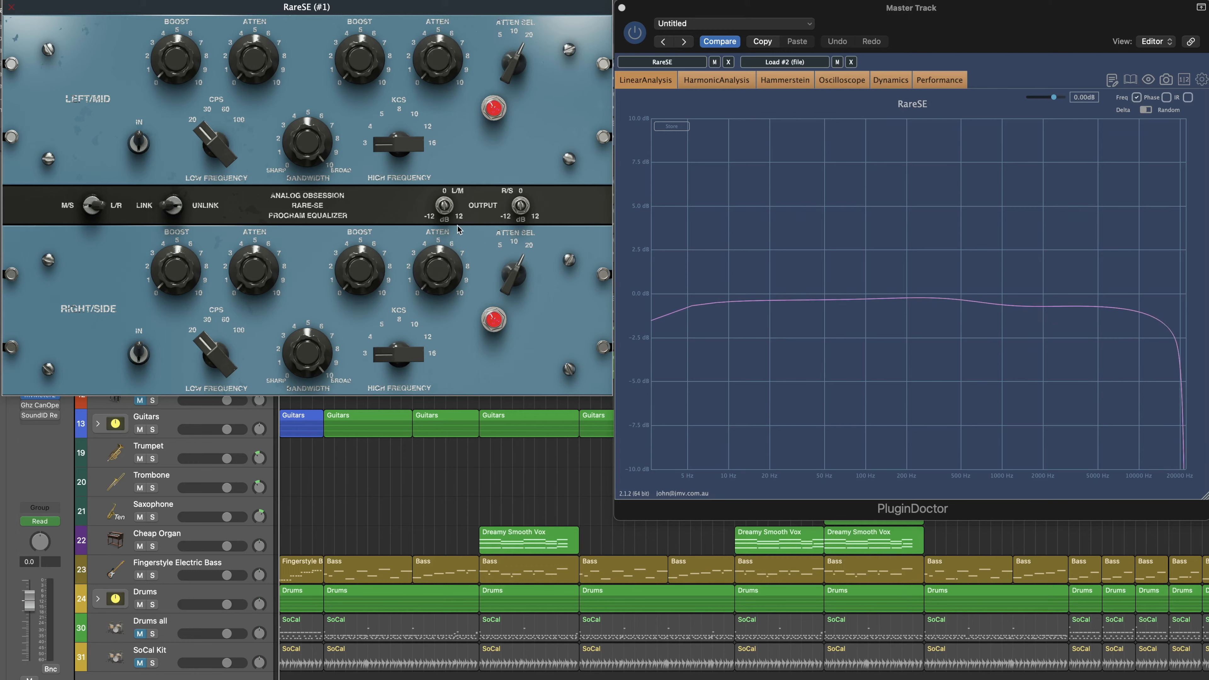
Set the high-frequency boost to 5.0, narrow its bandwidth toward sharp, and try the high-frequency selector, ending on 3 kHz
mouse_move(364, 76)
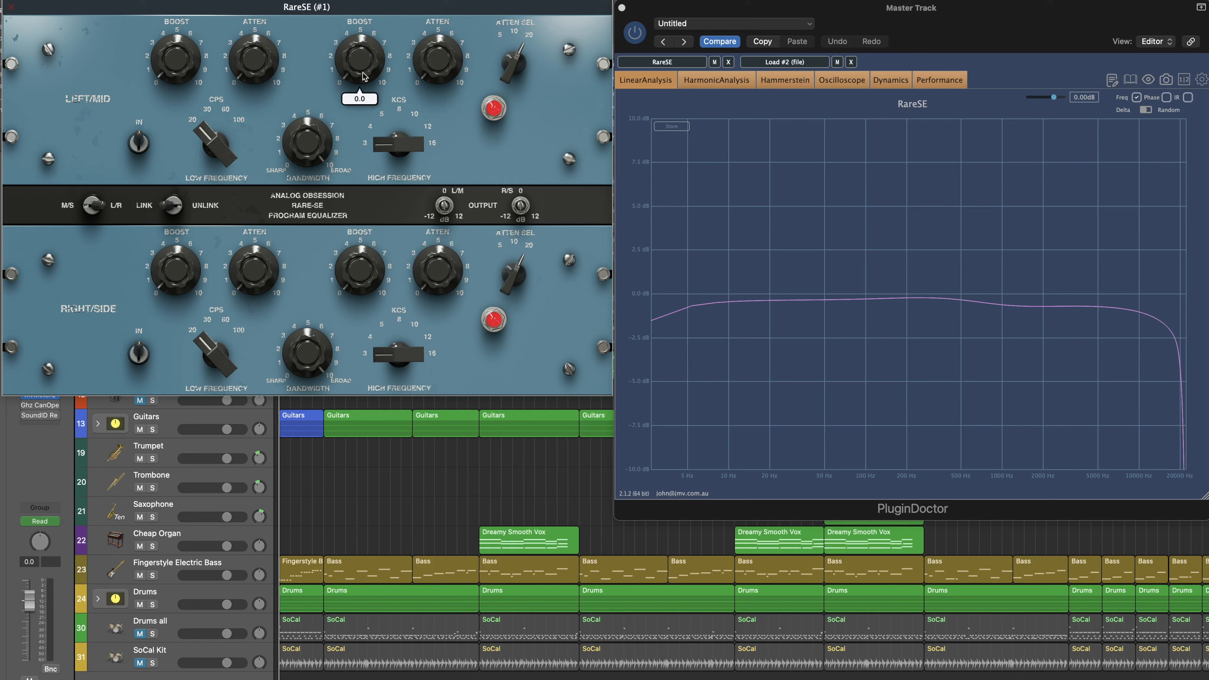
left_click_drag(364, 73, 378, 8)
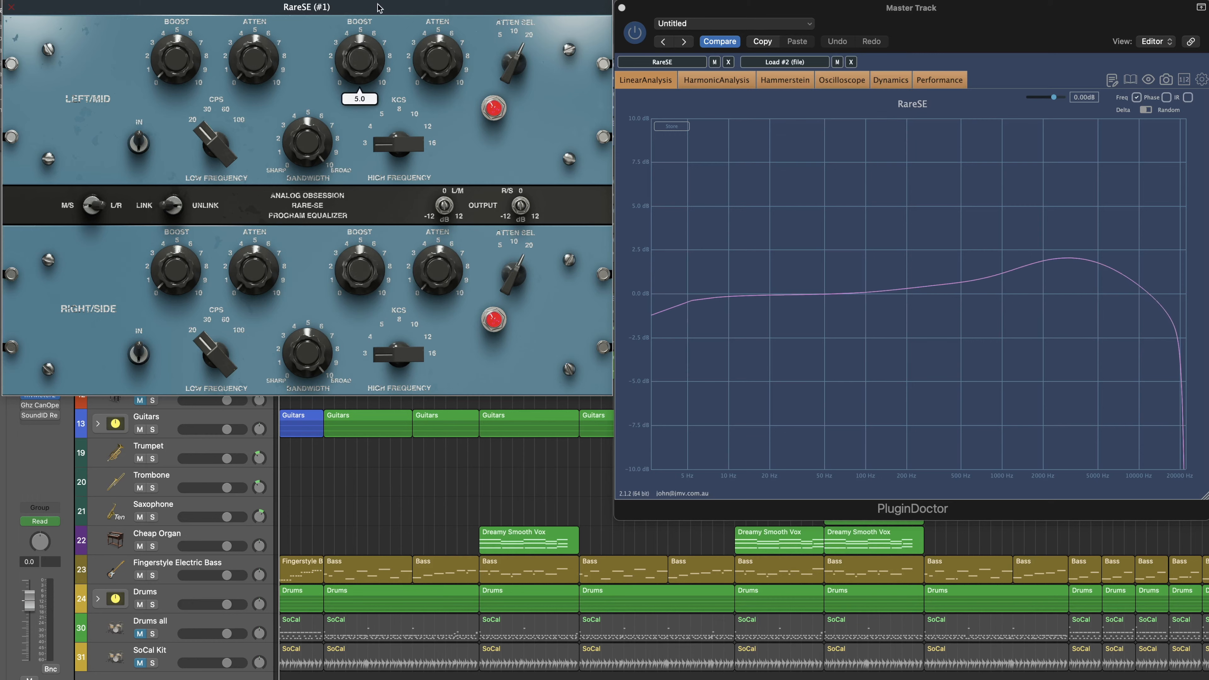
mouse_move(315, 160)
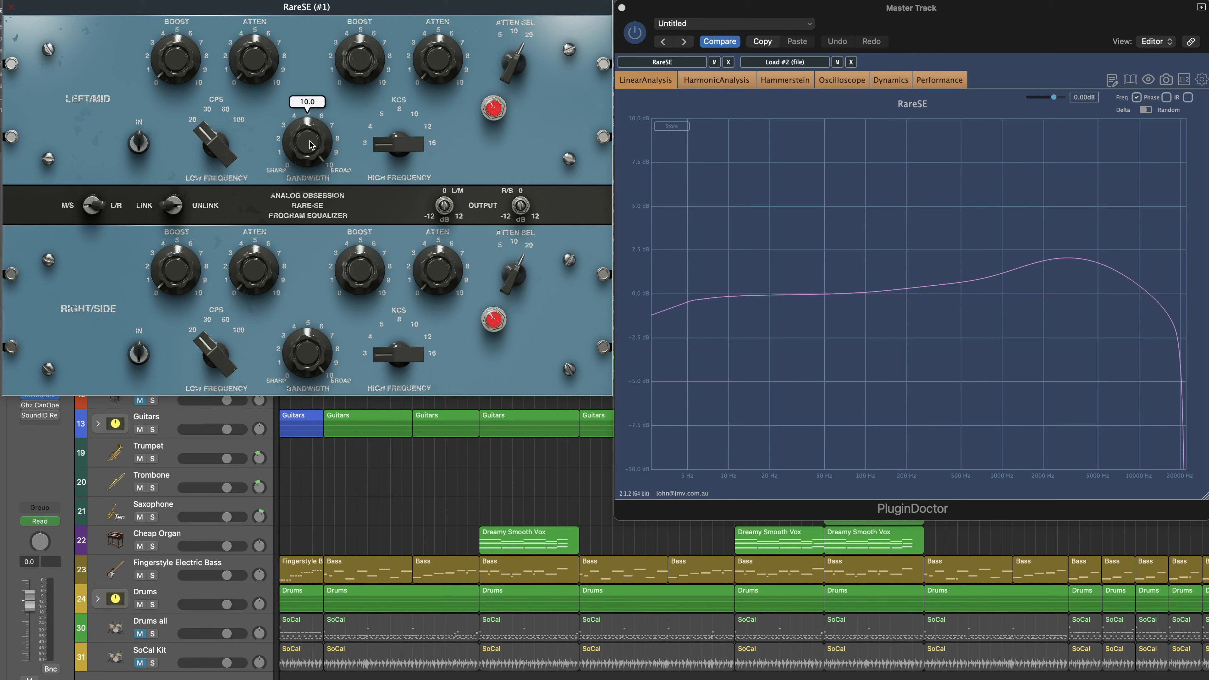
left_click_drag(310, 144, 302, 347)
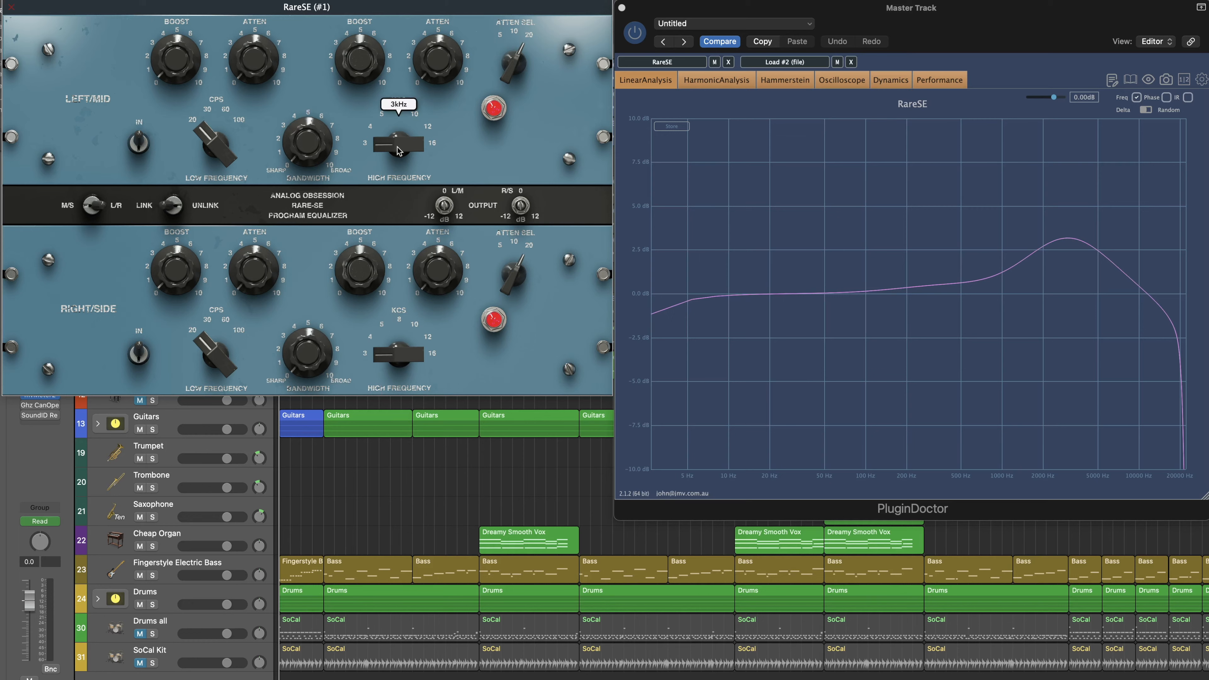
mouse_move(398, 145)
left_mouse_down()
mouse_move(403, 96)
mouse_move(408, 139)
left_mouse_up()
Reset the high-frequency boost to 0 and turn the bandwidth back up toward broad
mouse_move(364, 52)
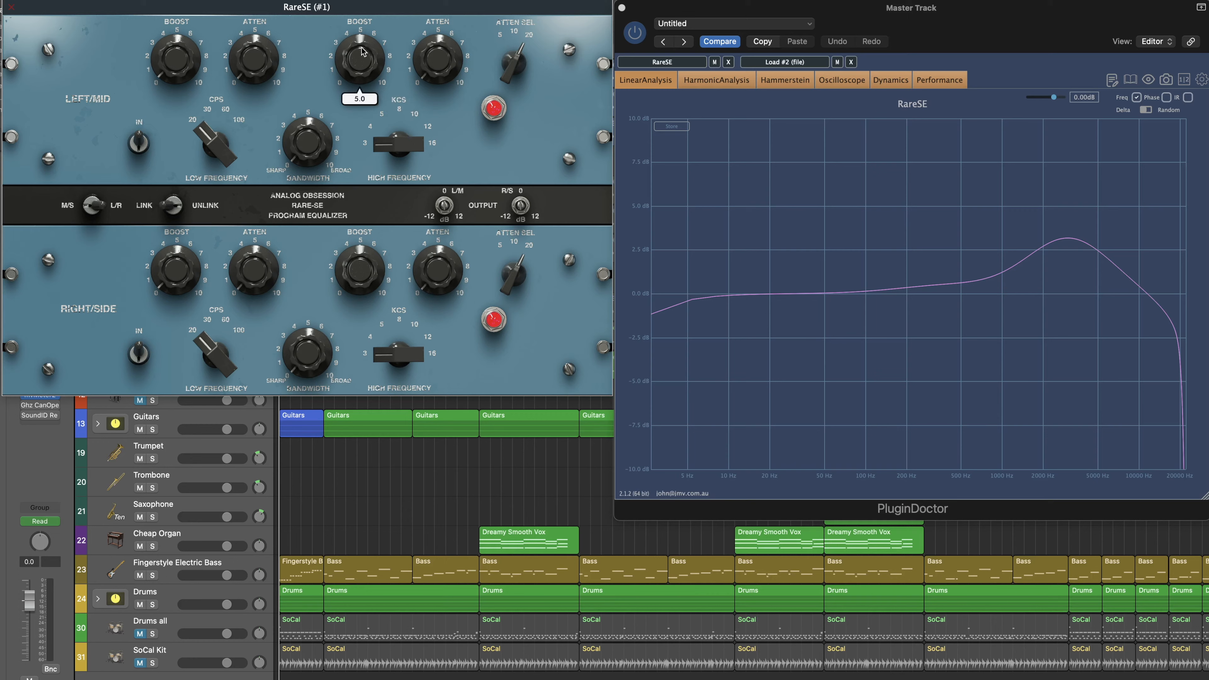
left_click_drag(362, 51, 381, 176)
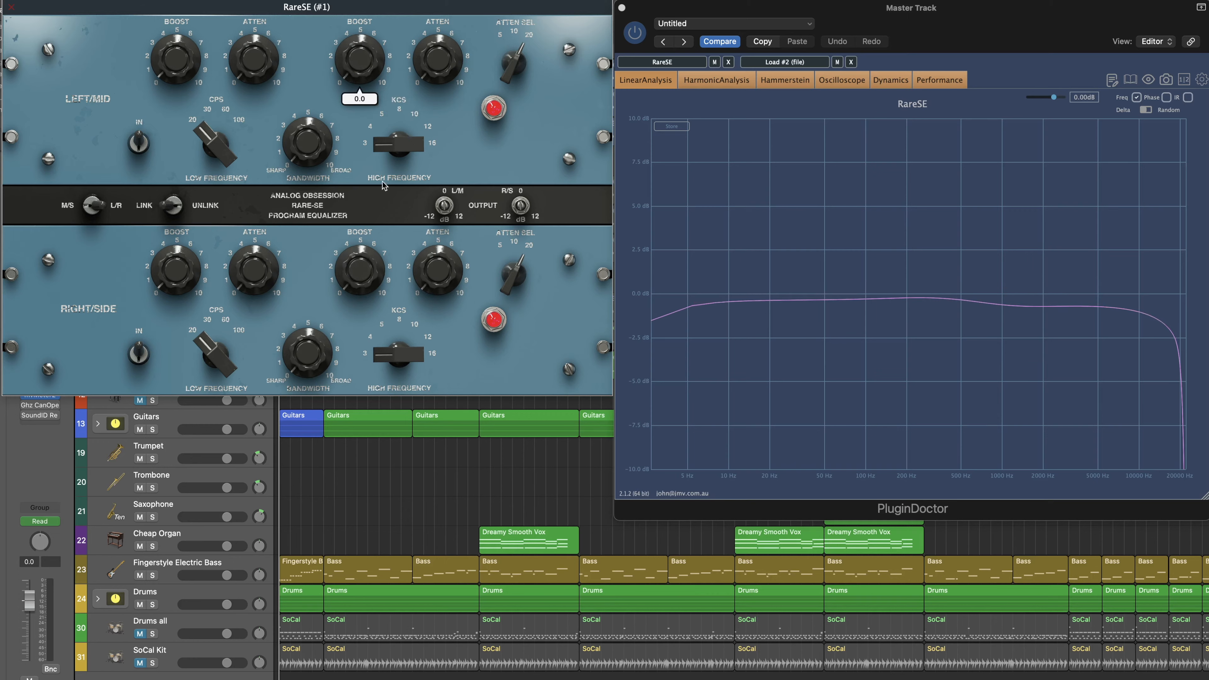
mouse_move(306, 150)
left_click_drag(309, 157, 321, 5)
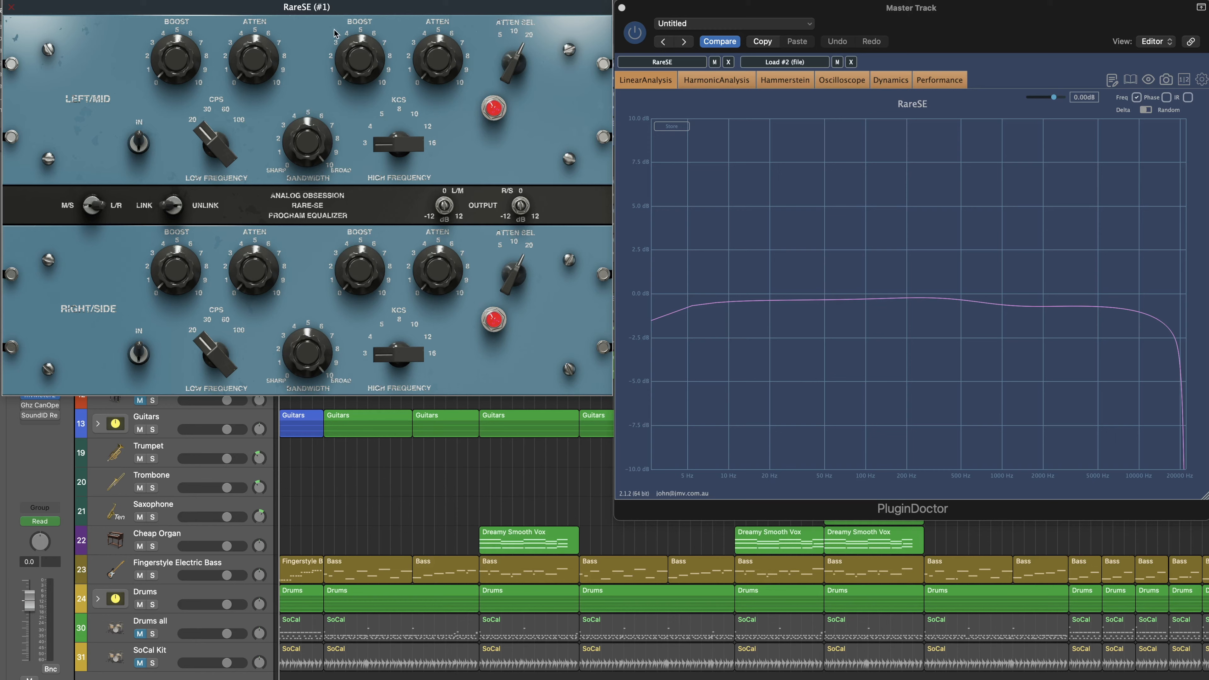
Toggle the IN switch of the left/mid channel on RareSE
mouse_move(336, 35)
left_click(139, 144)
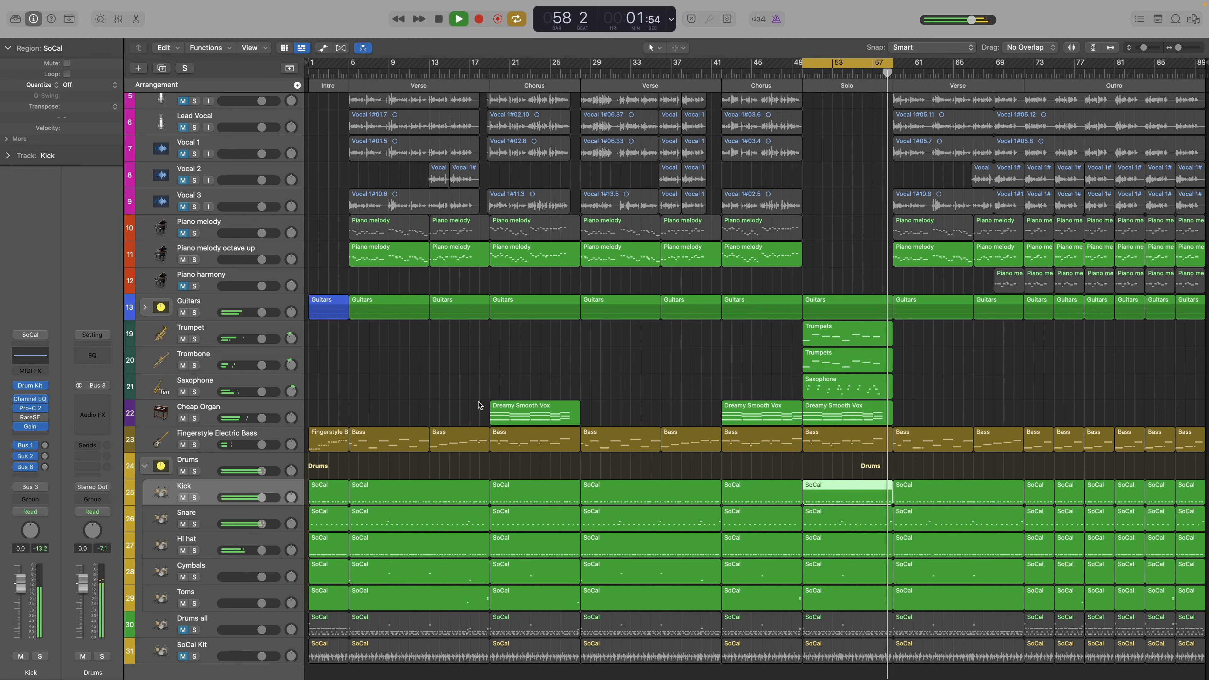
Stop the full mix, solo the Fingerstyle Electric Bass track and play the looped solo section
key("space")
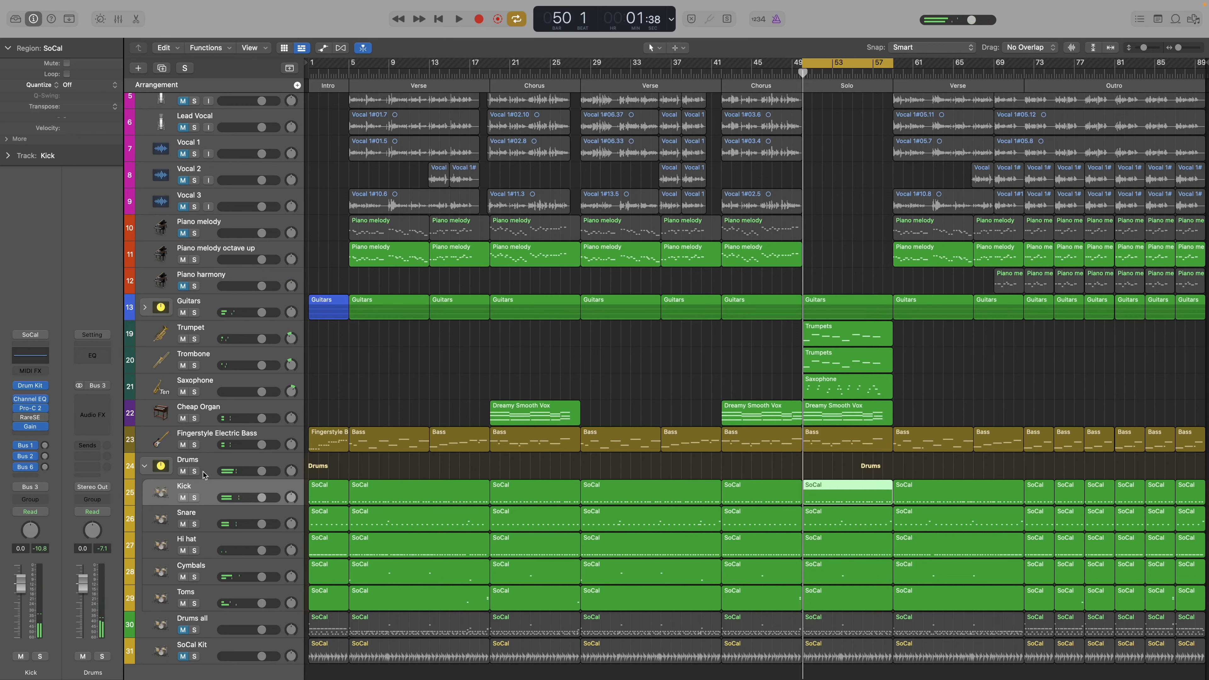
left_click(271, 436)
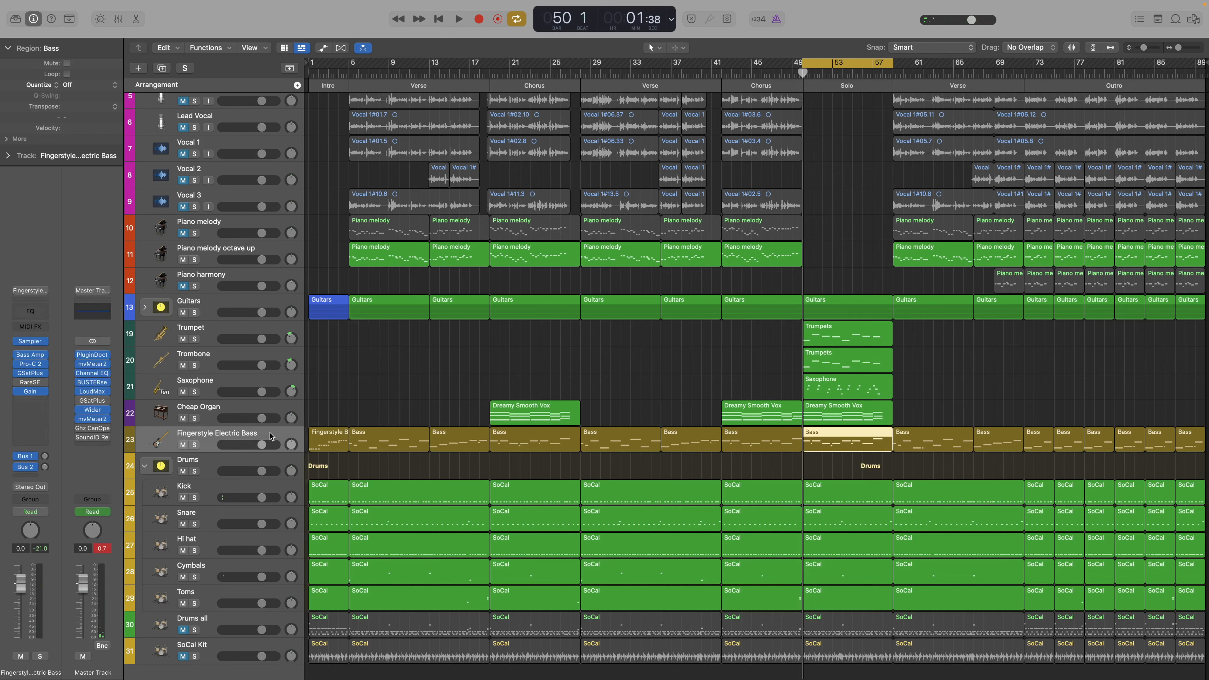
left_click(194, 445)
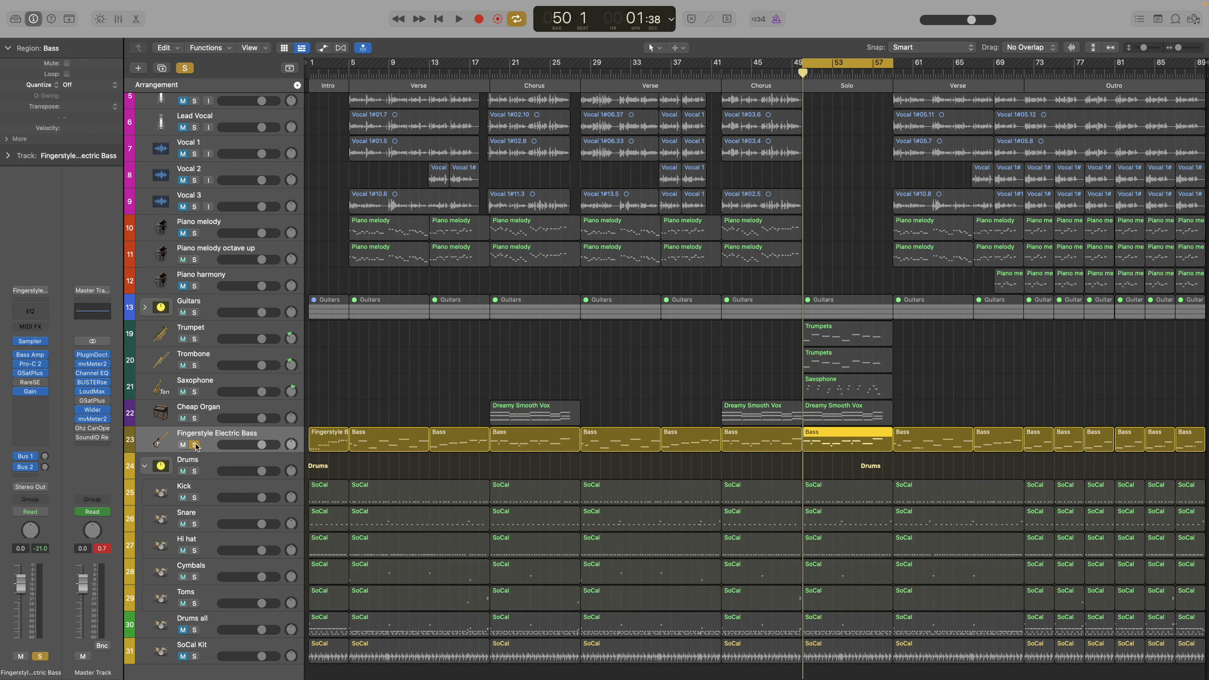
key("space")
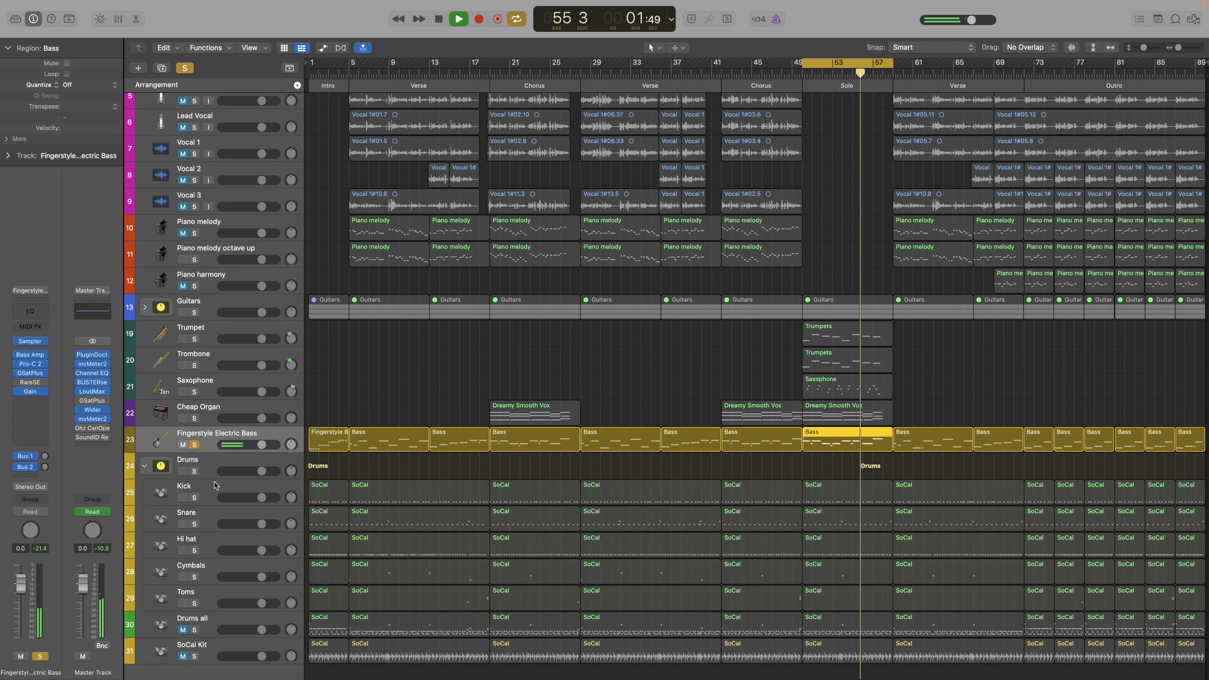
Open the RareSE insert on the bass track and activate it
mouse_move(17, 384)
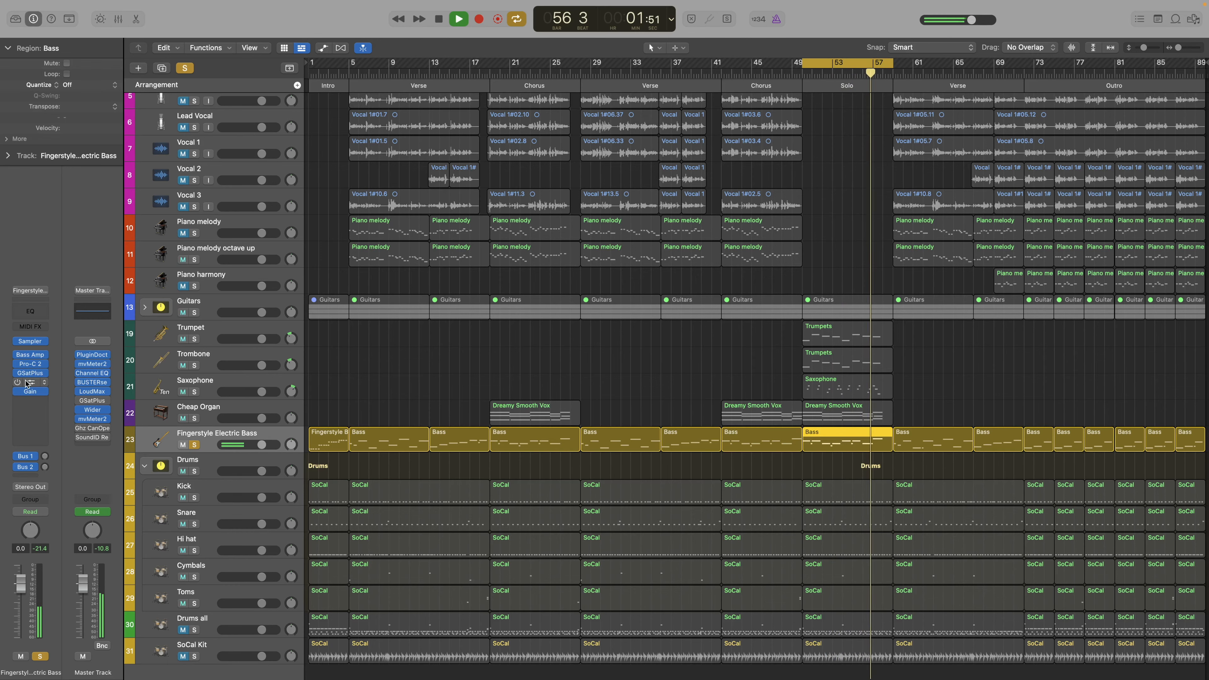
left_click(31, 383)
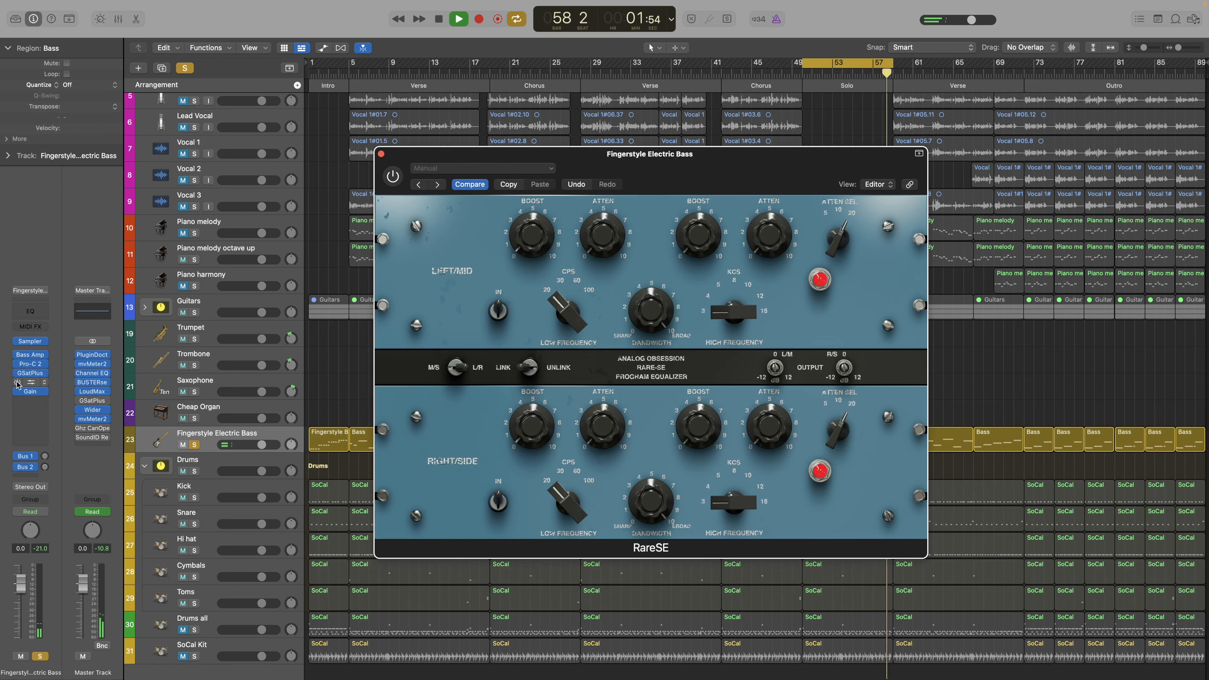
left_click(17, 382)
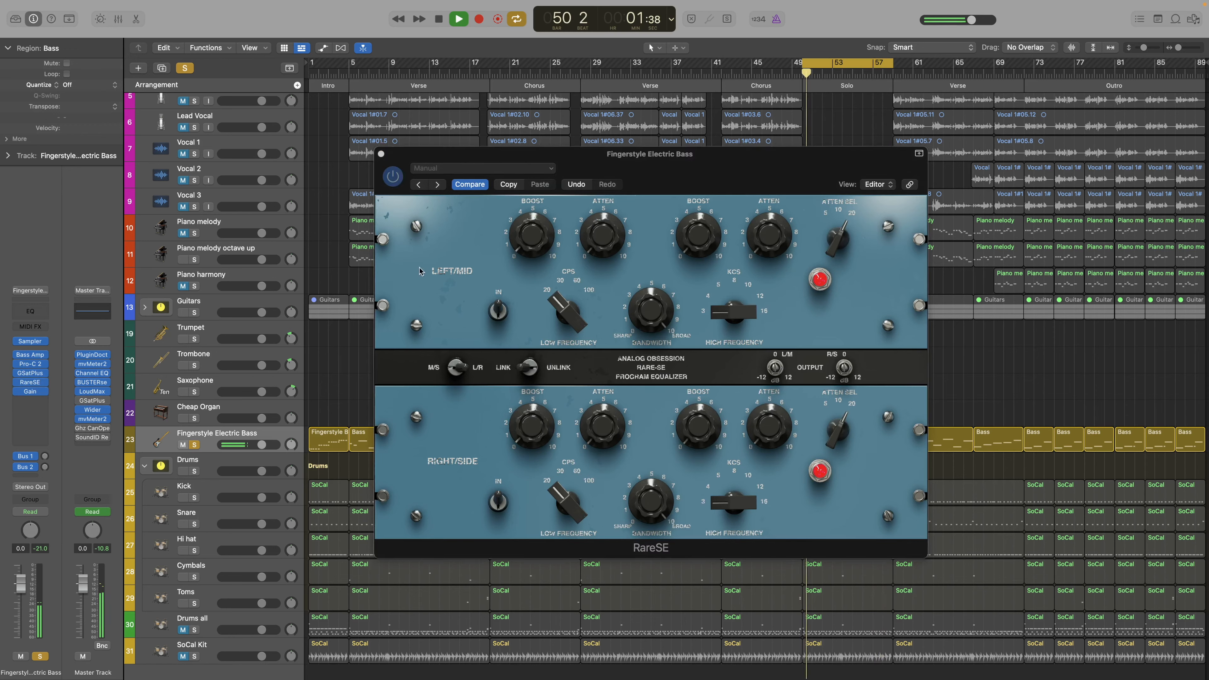
Set the bass's low-frequency boost to 1.9 at 60 Hz and raise its high-frequency boost to just past the middle
left_click(522, 219)
left_click_drag(522, 219, 531, 161)
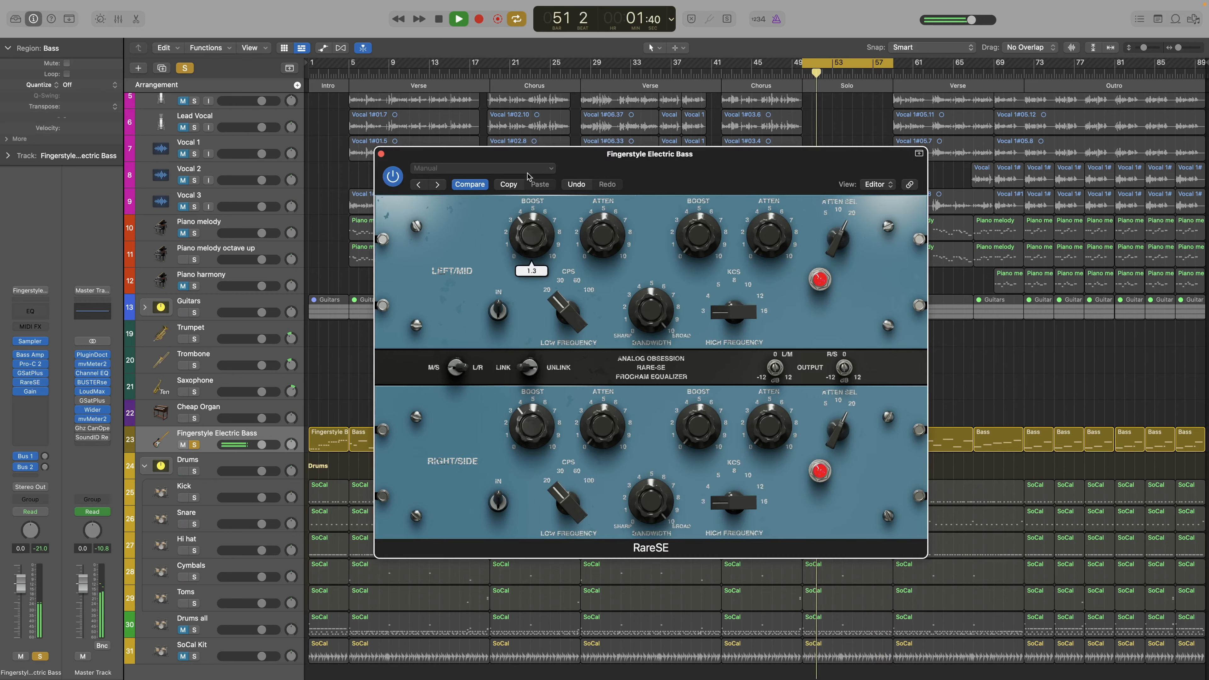
mouse_move(570, 314)
left_click_drag(570, 315, 570, 290)
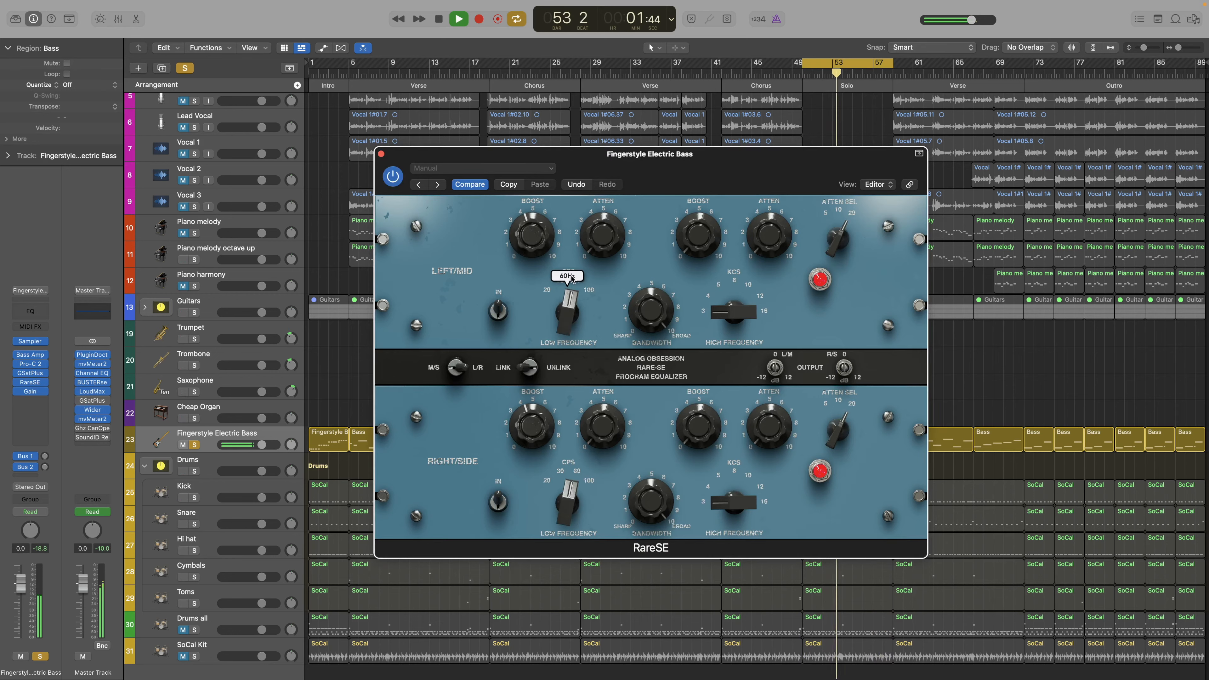
mouse_move(535, 224)
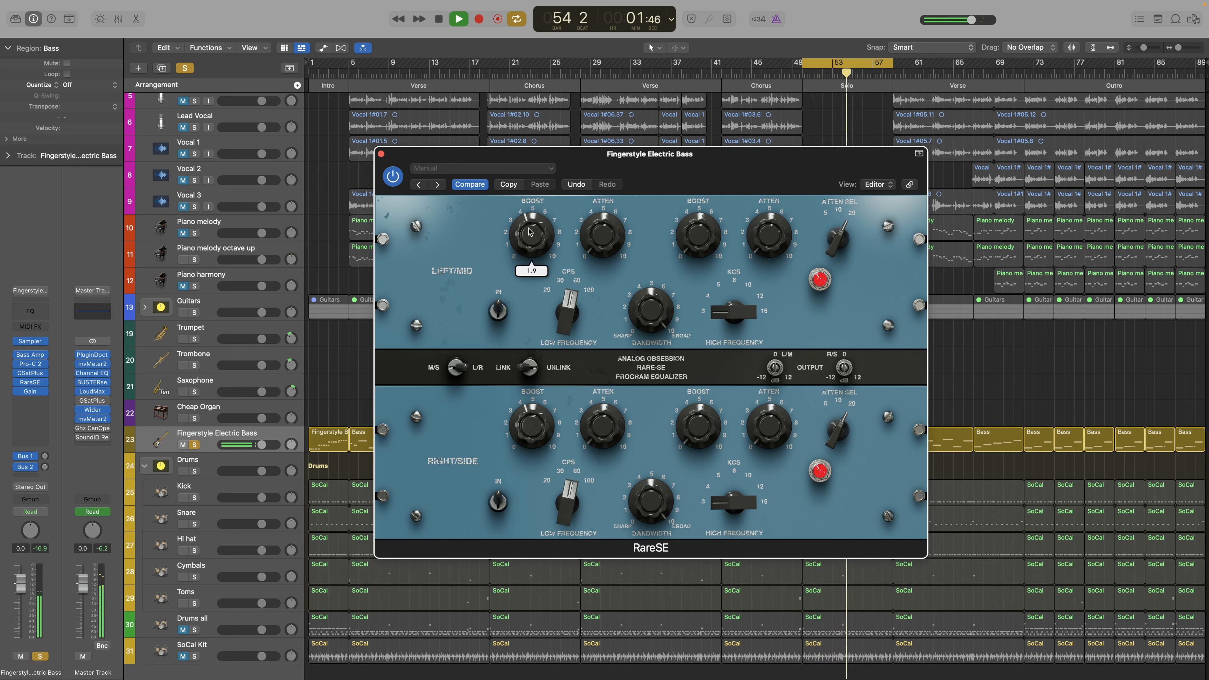
mouse_move(633, 224)
mouse_move(698, 243)
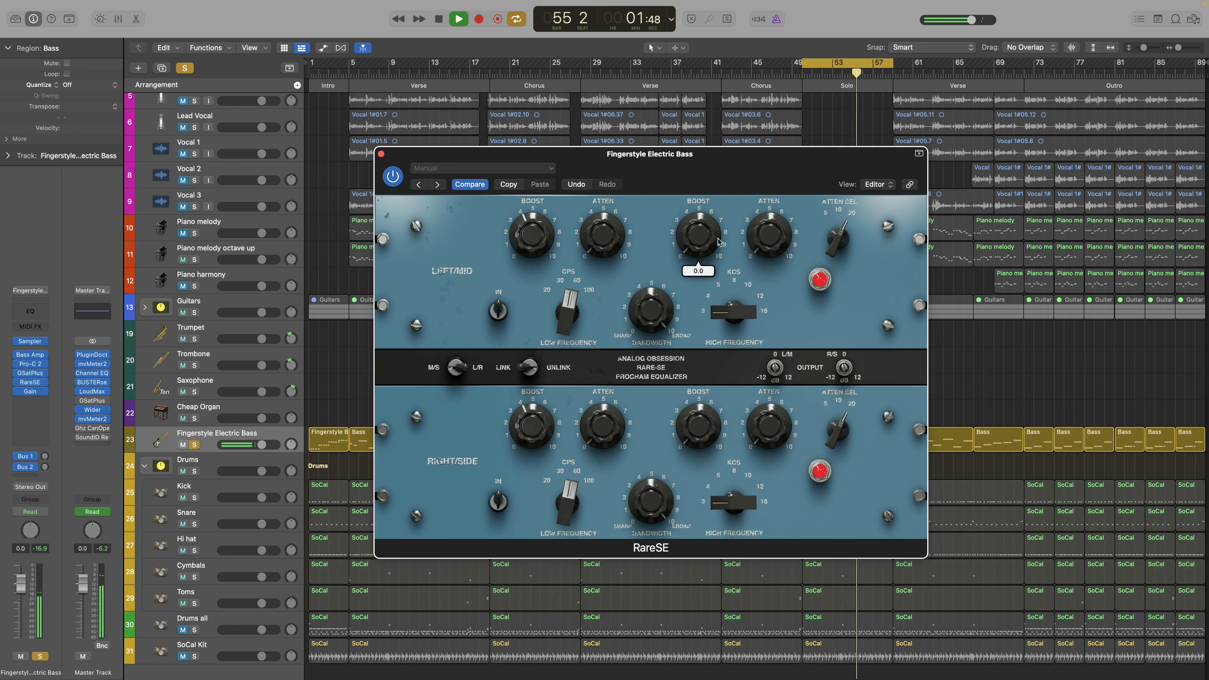
left_click_drag(699, 242, 716, 107)
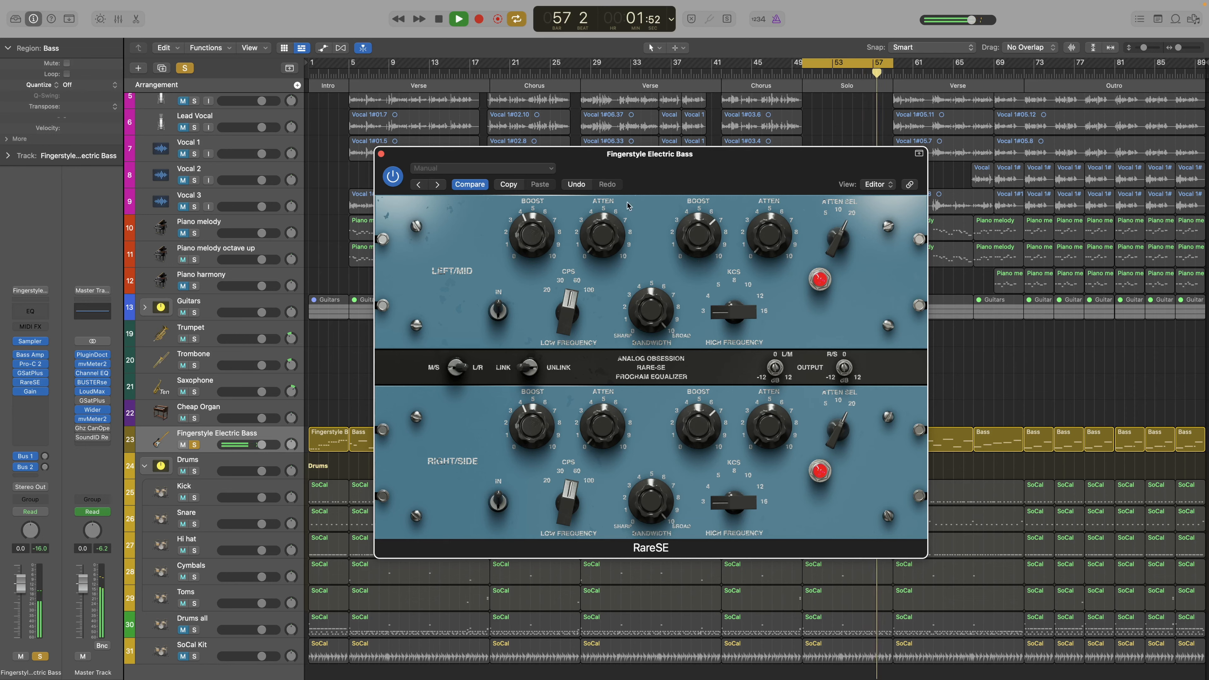
Raise the bass's low-frequency attenuation to about 0.6 and compare the soloed sound with RareSE bypassed and active
mouse_move(604, 253)
left_click_drag(604, 253, 600, 226)
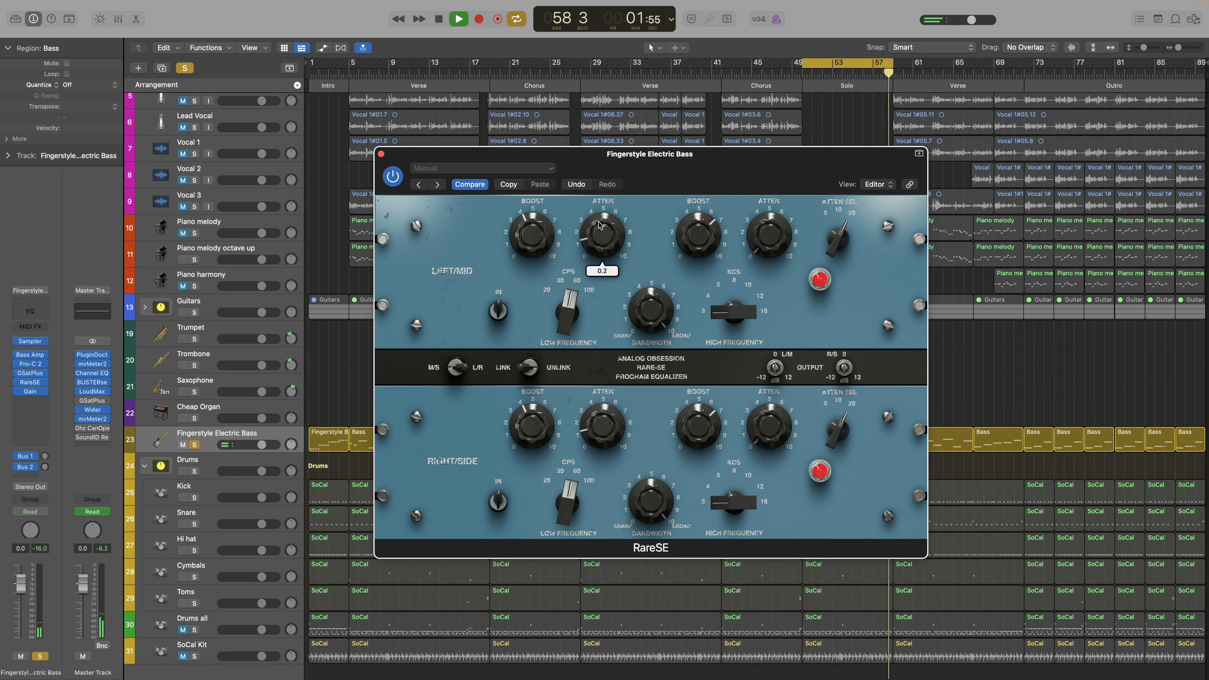
left_click_drag(599, 226, 604, 201)
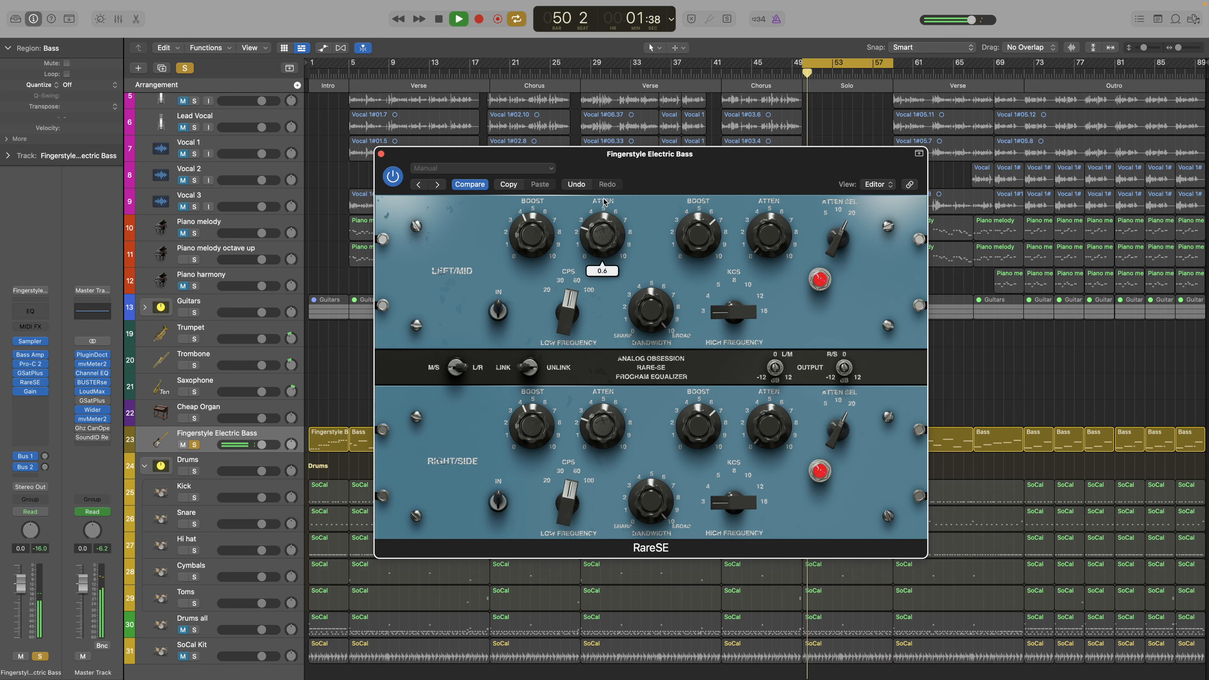
left_click(393, 176)
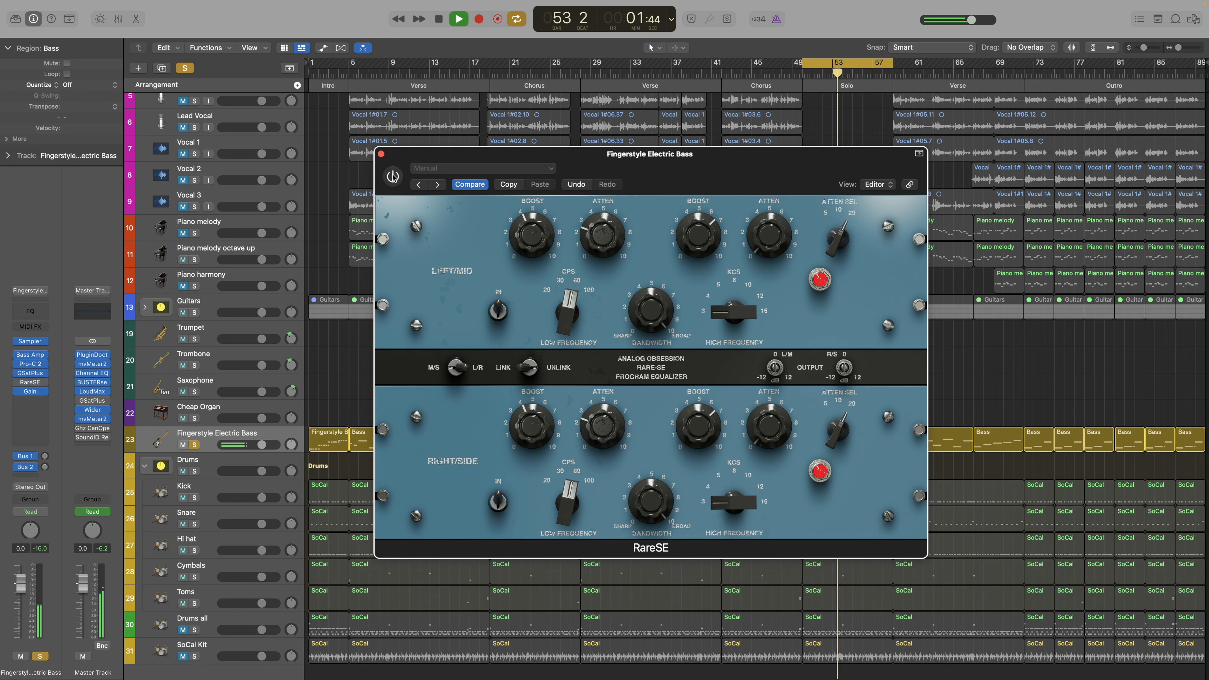
left_click(393, 176)
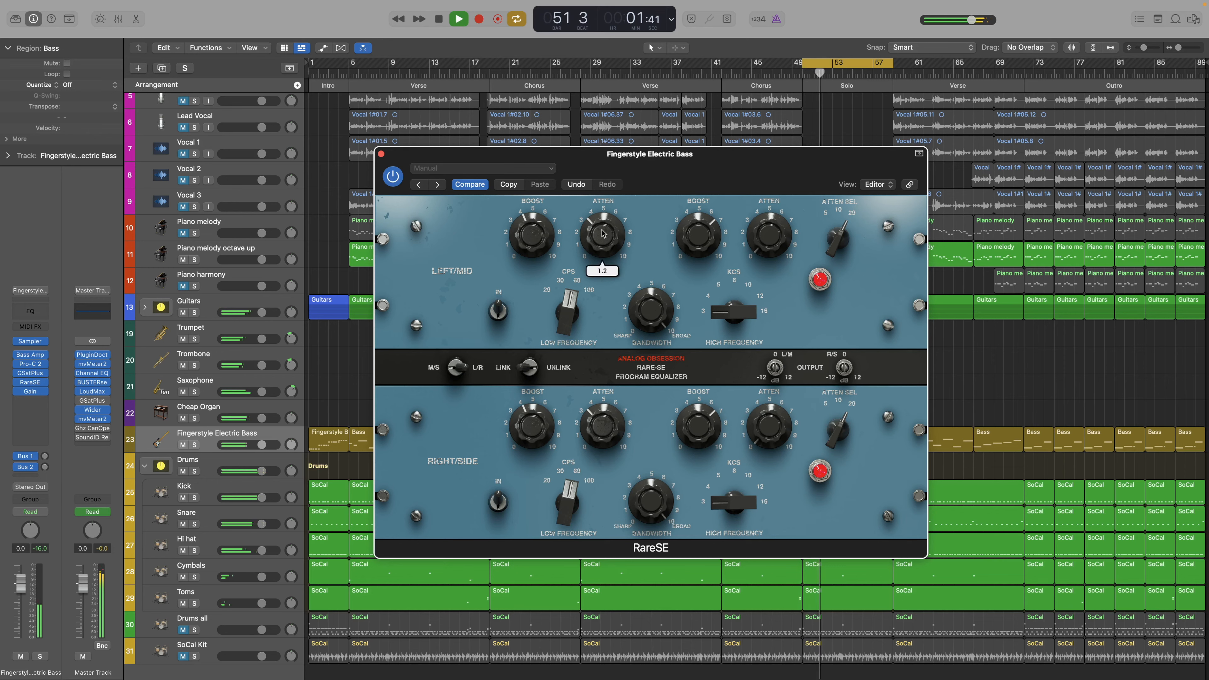
Set the low-frequency attenuation to 0.9, compare the full mix with the bass's RareSE bypassed and active, and close its window
left_click_drag(600, 233, 599, 241)
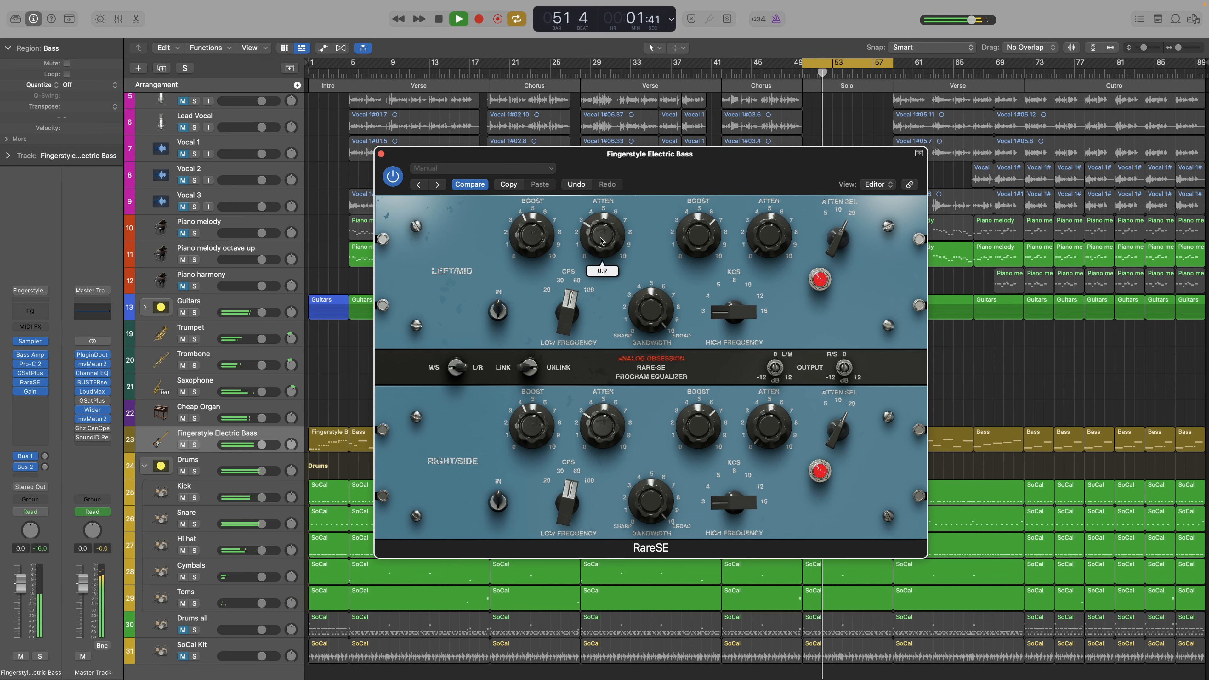
left_click(393, 177)
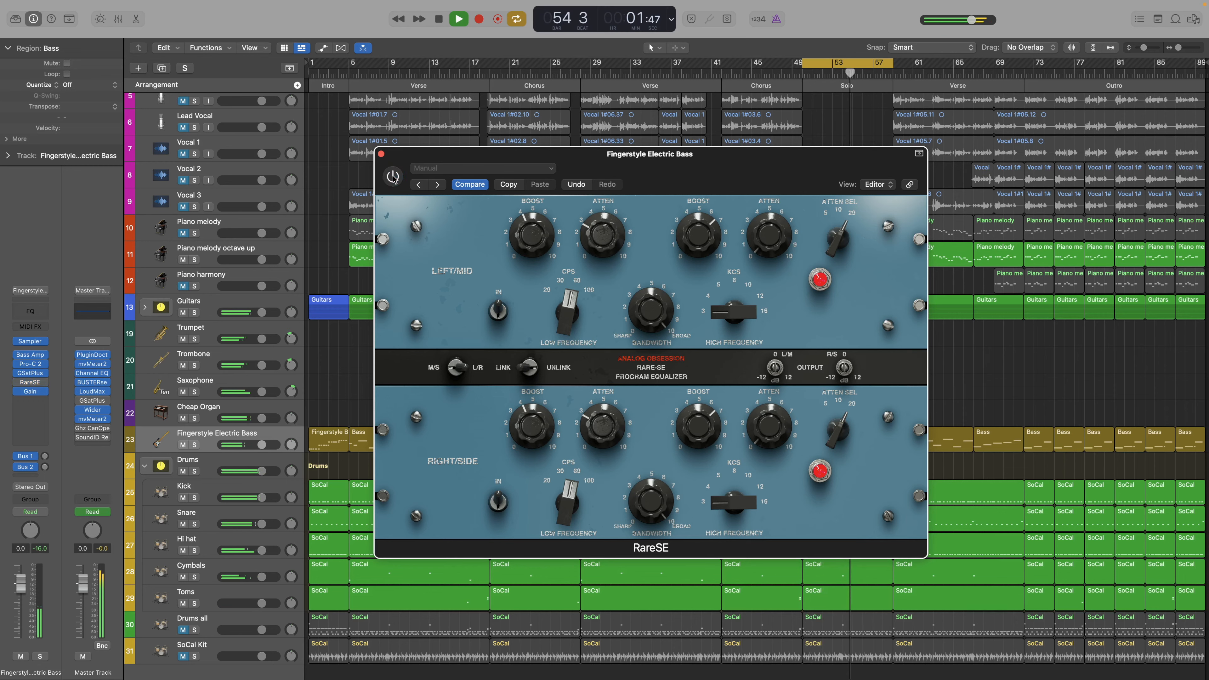
left_click(393, 177)
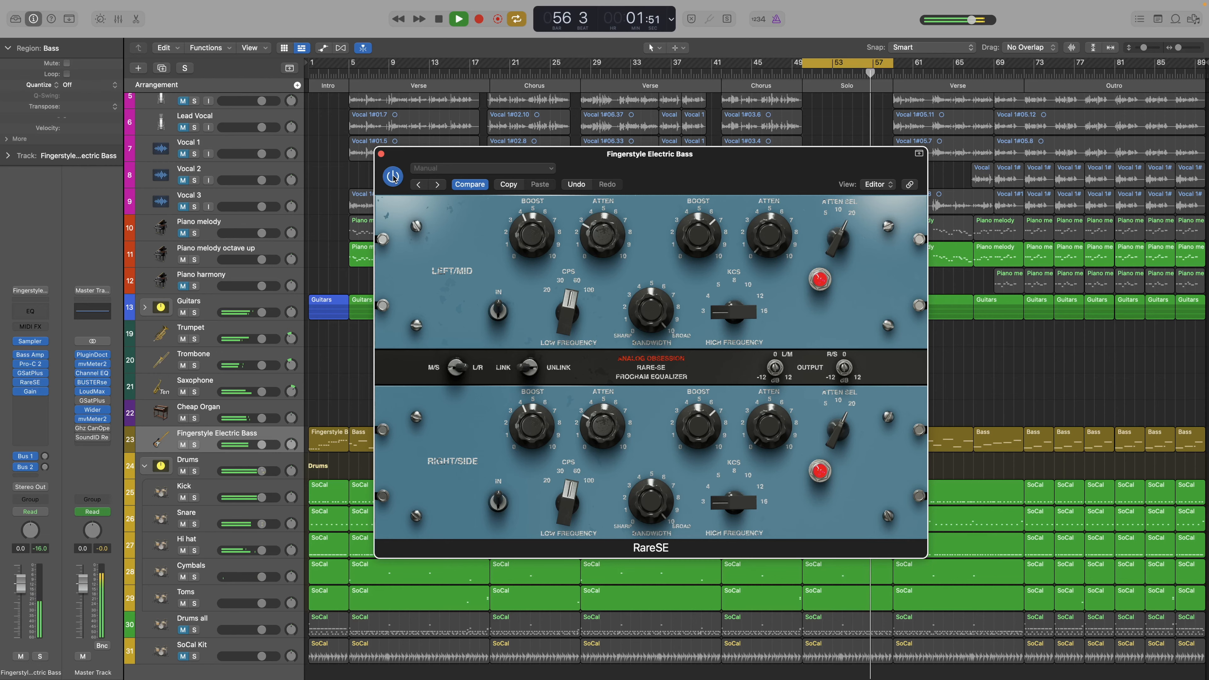
left_click(382, 154)
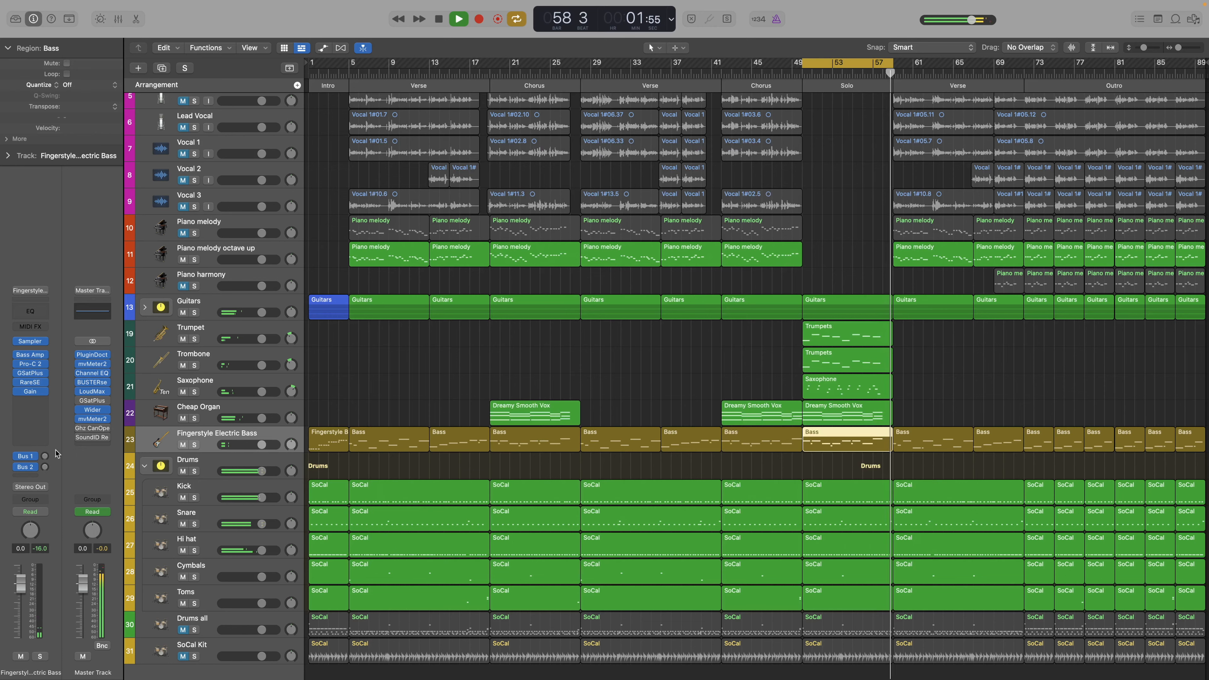
Solo and select the Kick track, then activate its RareSE insert and open it
left_click(194, 497)
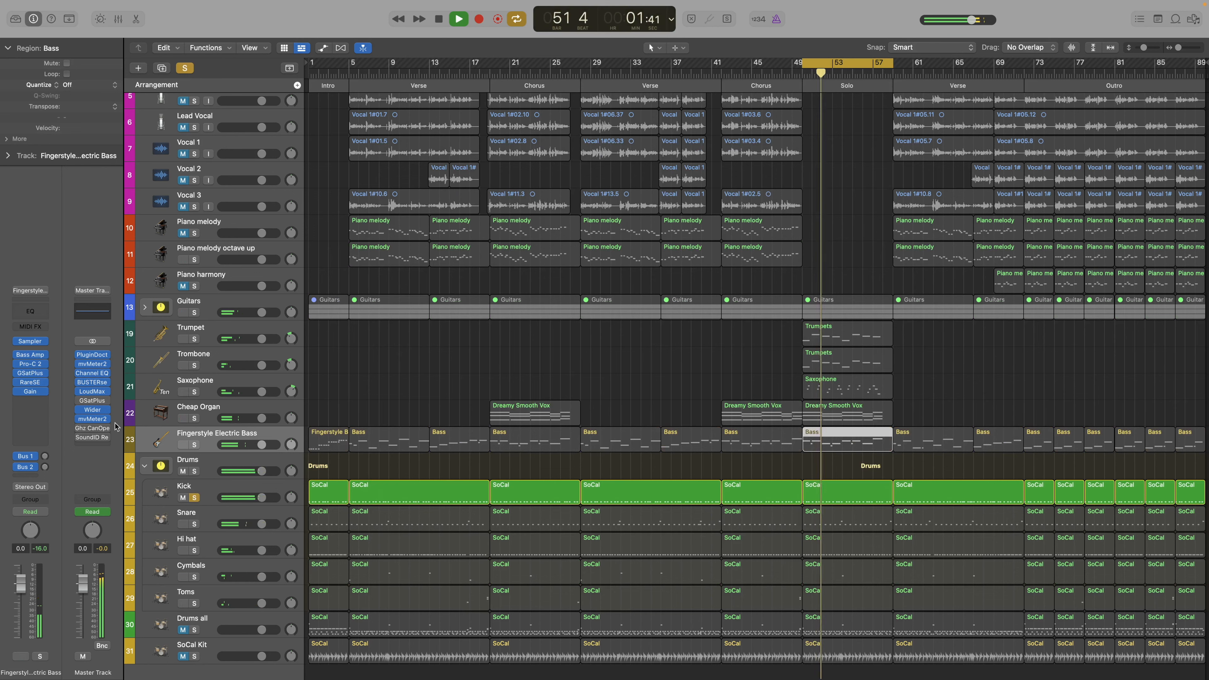
left_click(218, 490)
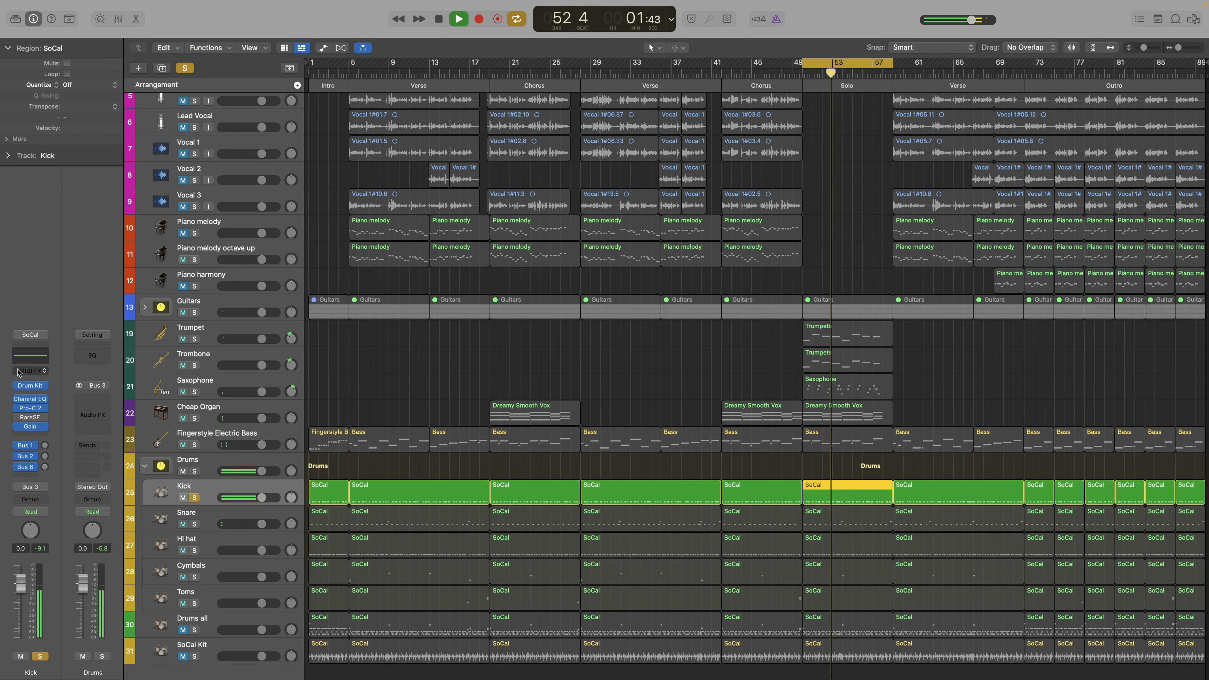
left_click(17, 418)
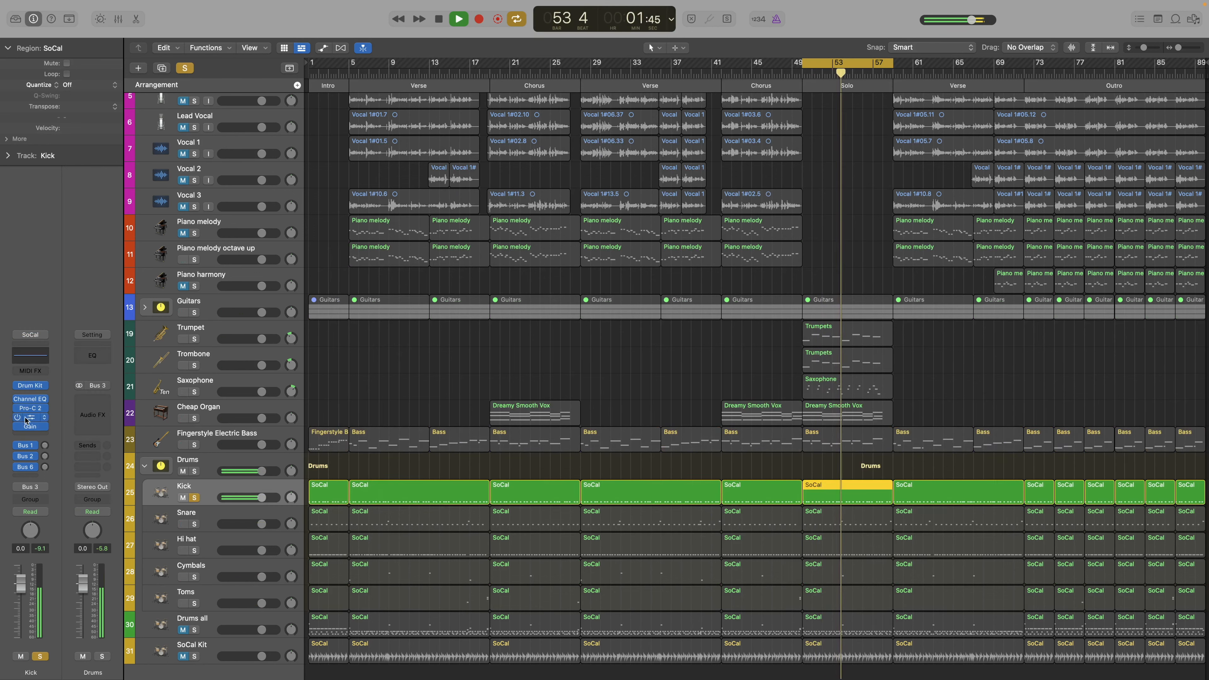
left_click(31, 417)
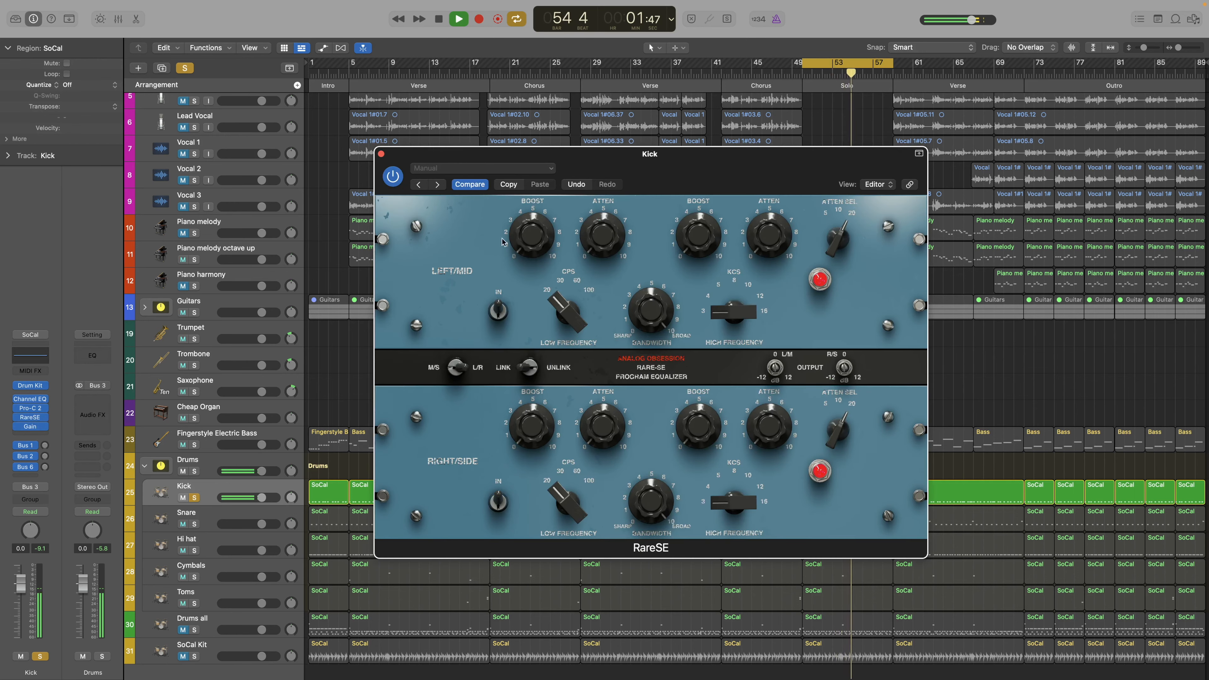
Set the kick's low-frequency boost to 0.9 at 30 Hz and add a small amount of low-frequency attenuation
left_click_drag(532, 243, 531, 181)
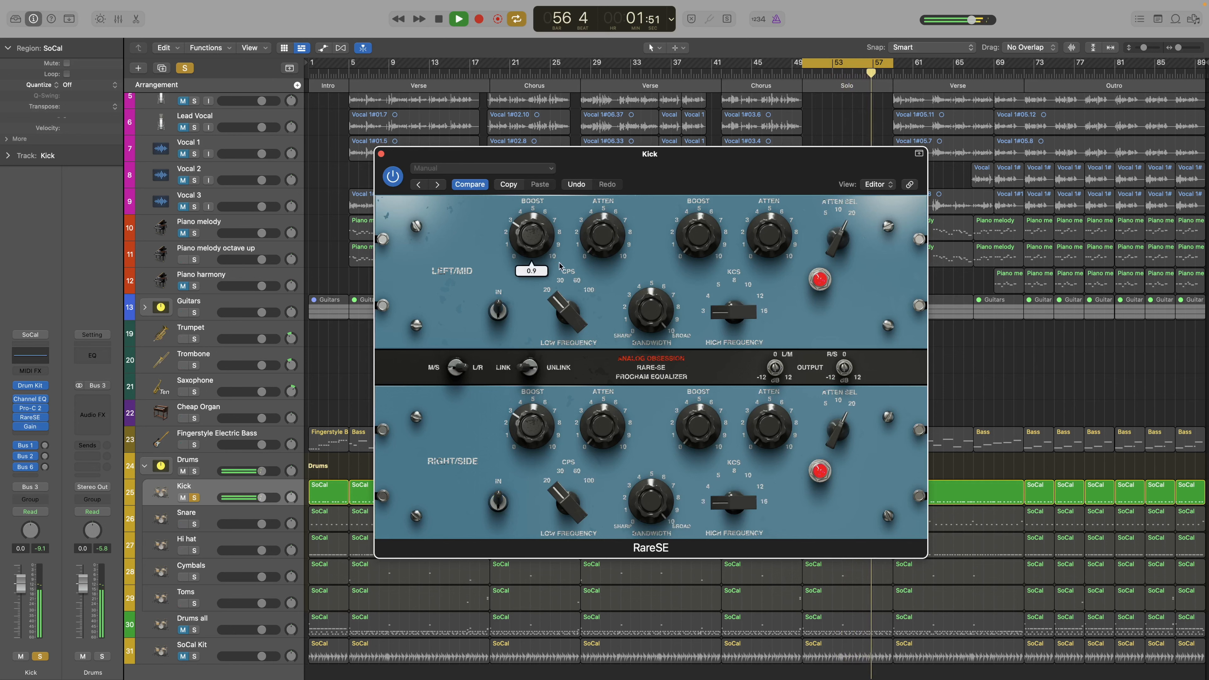
mouse_move(567, 314)
left_click_drag(566, 305, 569, 292)
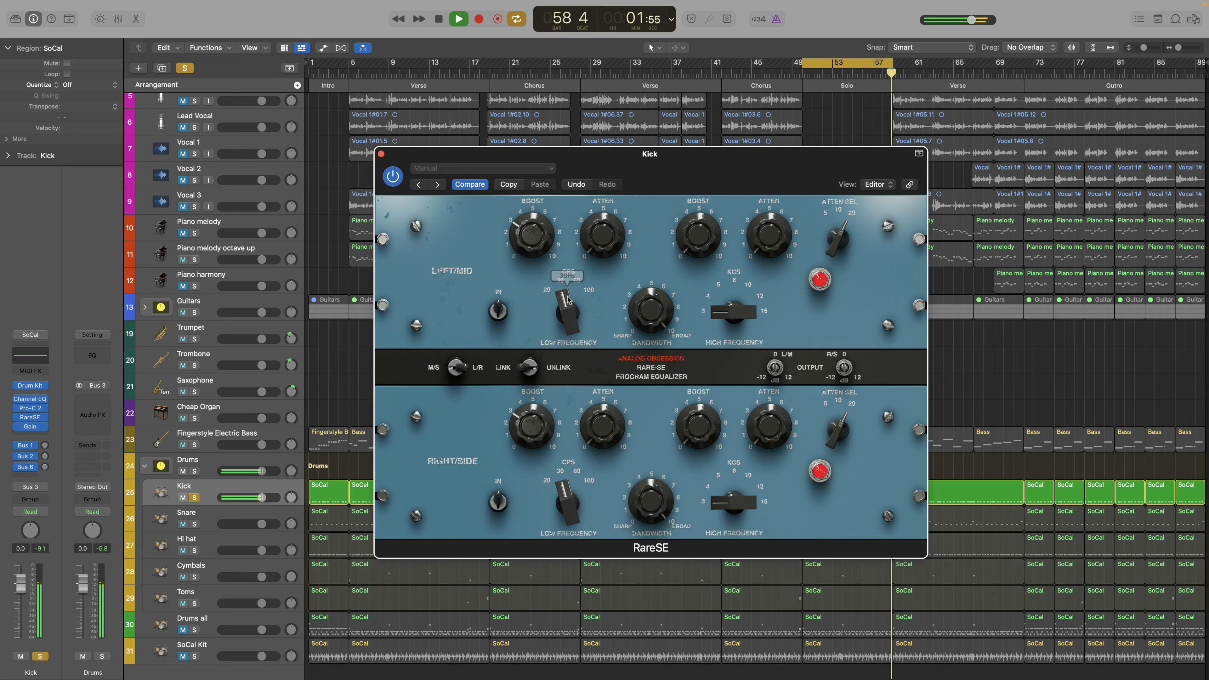
mouse_move(567, 299)
left_mouse_down()
mouse_move(566, 284)
mouse_move(567, 294)
left_mouse_up()
mouse_move(604, 233)
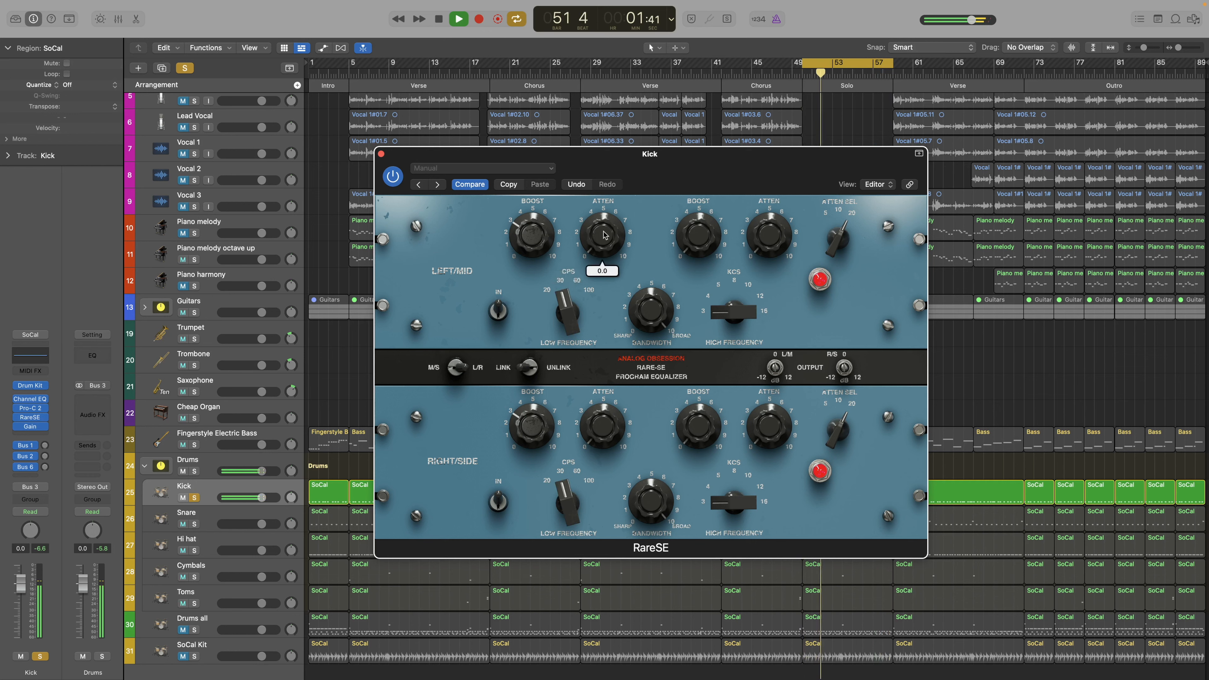
left_click_drag(603, 232, 600, 212)
Raise the kick's high-frequency boost to about 6.2 and narrow its bandwidth from fully broad
mouse_move(769, 246)
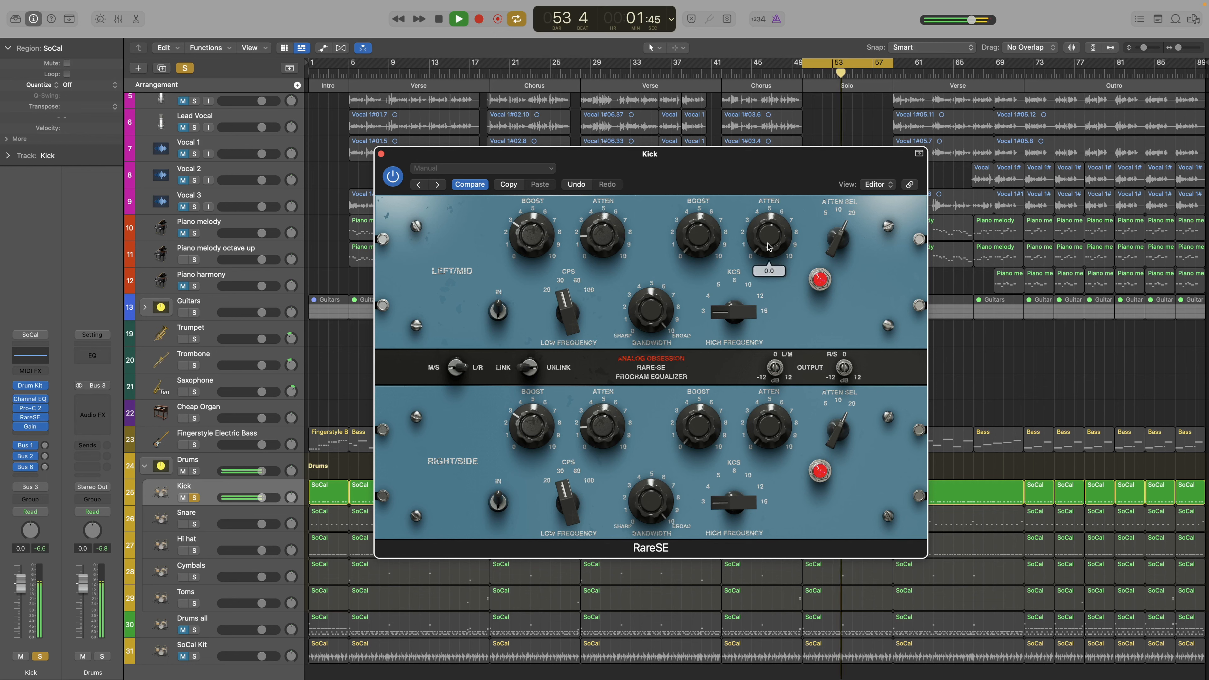
left_click_drag(698, 234, 718, 125)
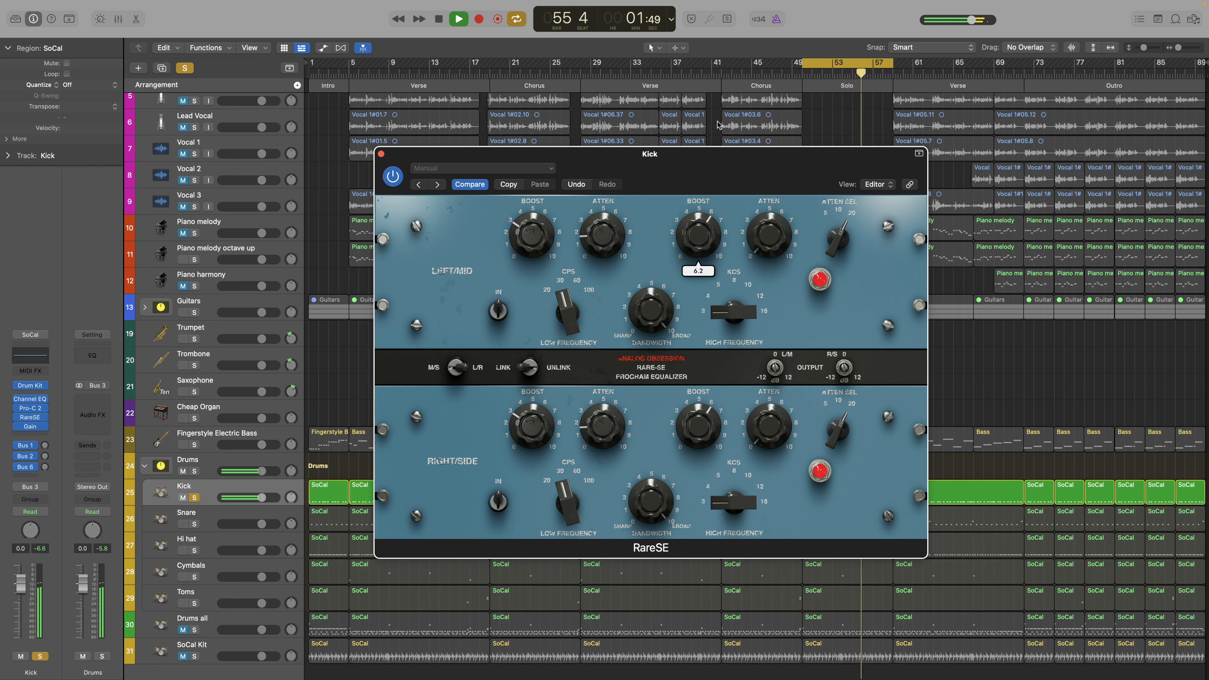
mouse_move(669, 316)
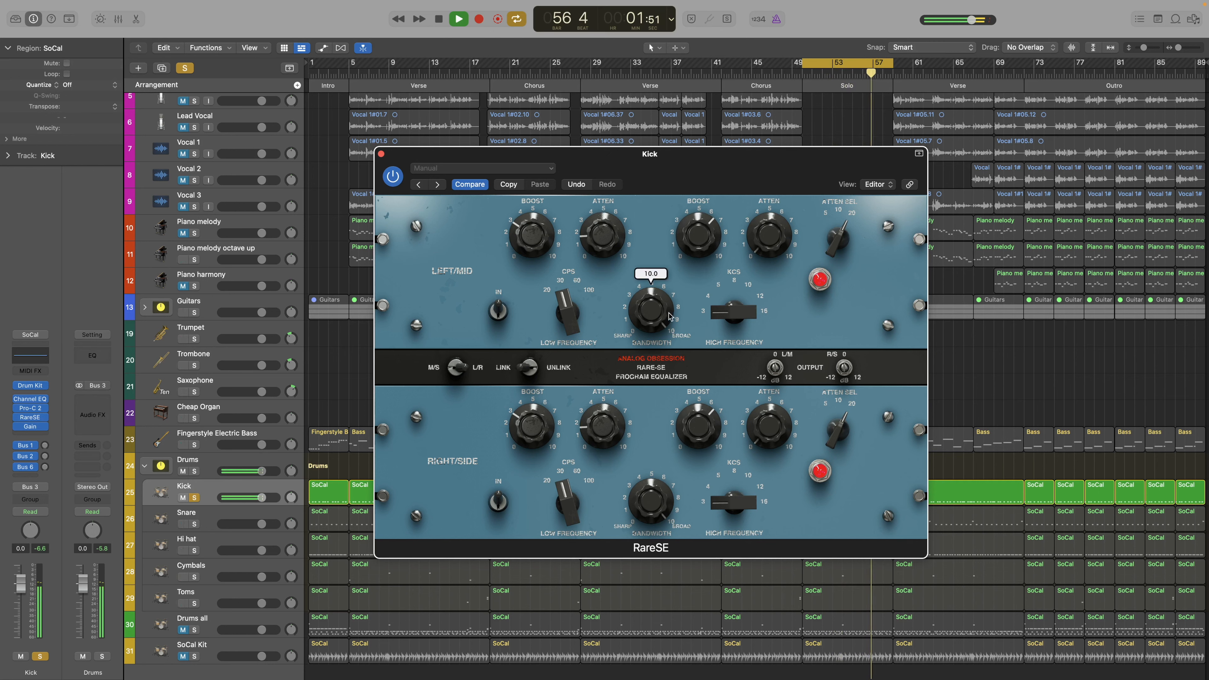
left_click_drag(663, 318, 660, 362)
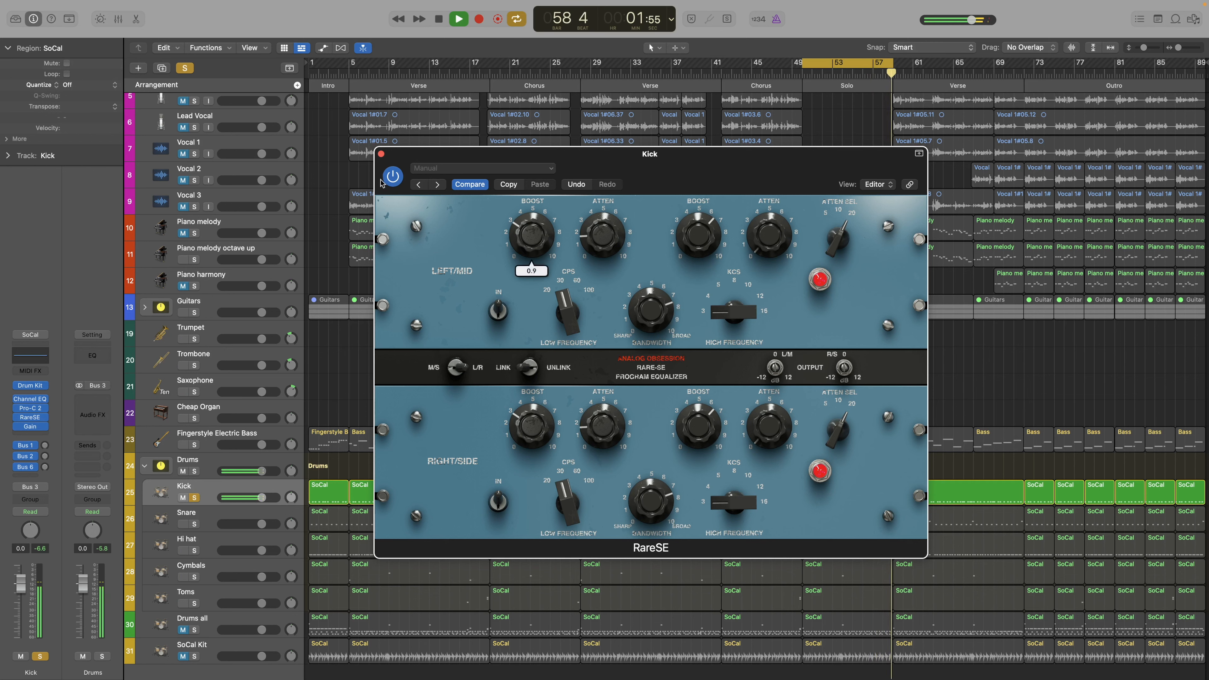
Unsolo the kick, compare the full mix with its RareSE bypassed and active, and stop playback
left_click(194, 498)
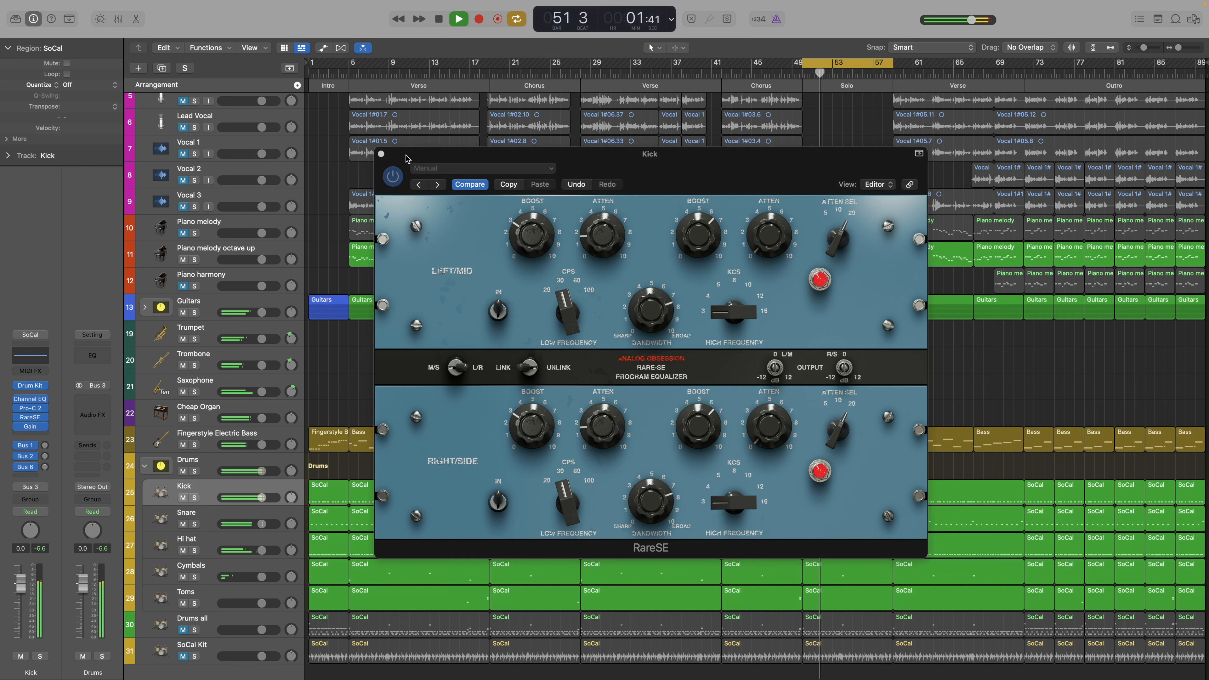
left_click(393, 176)
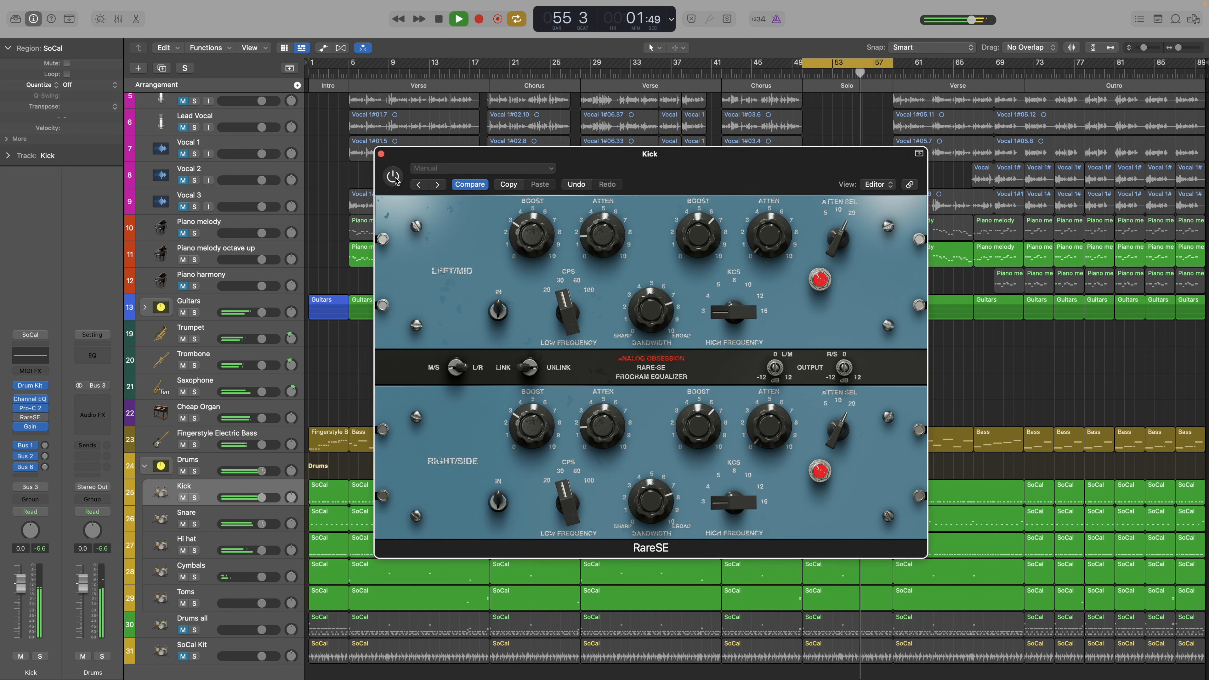
left_click(393, 176)
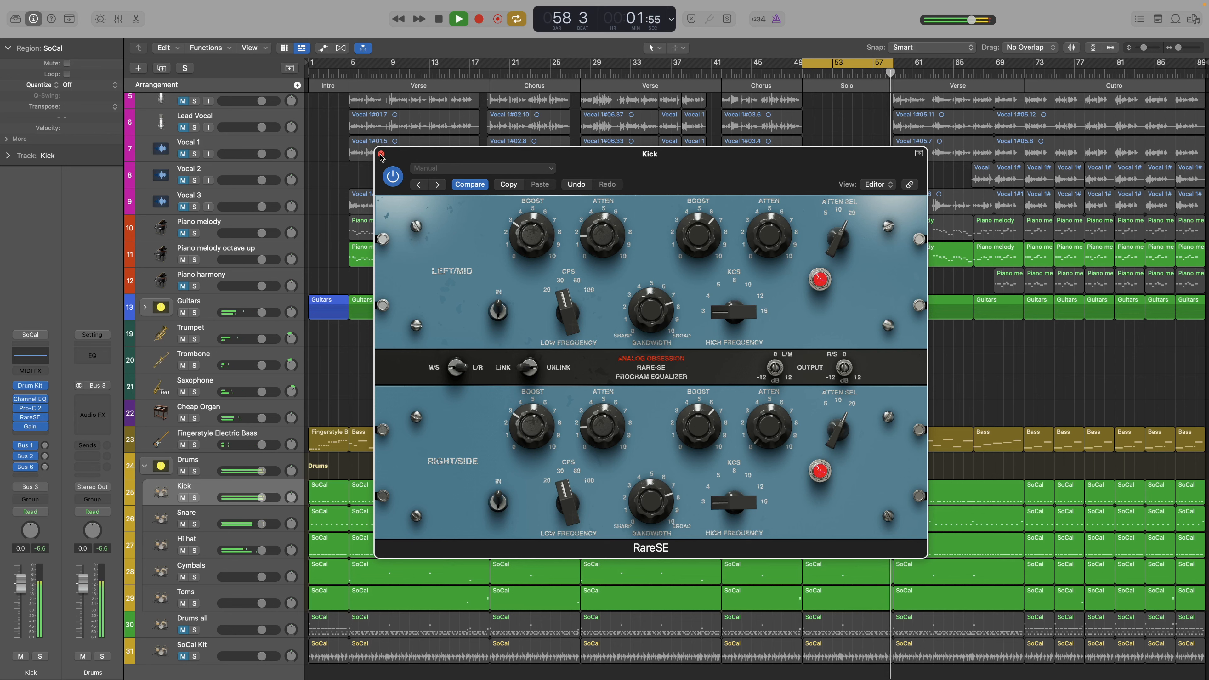
key("space")
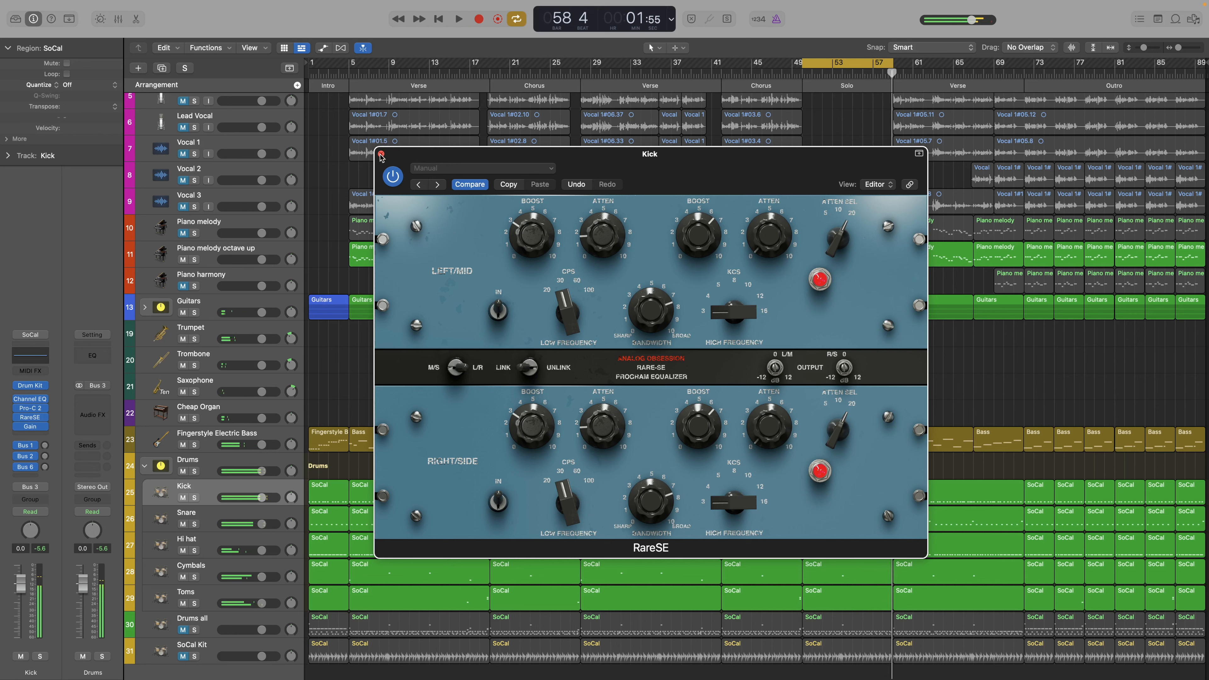